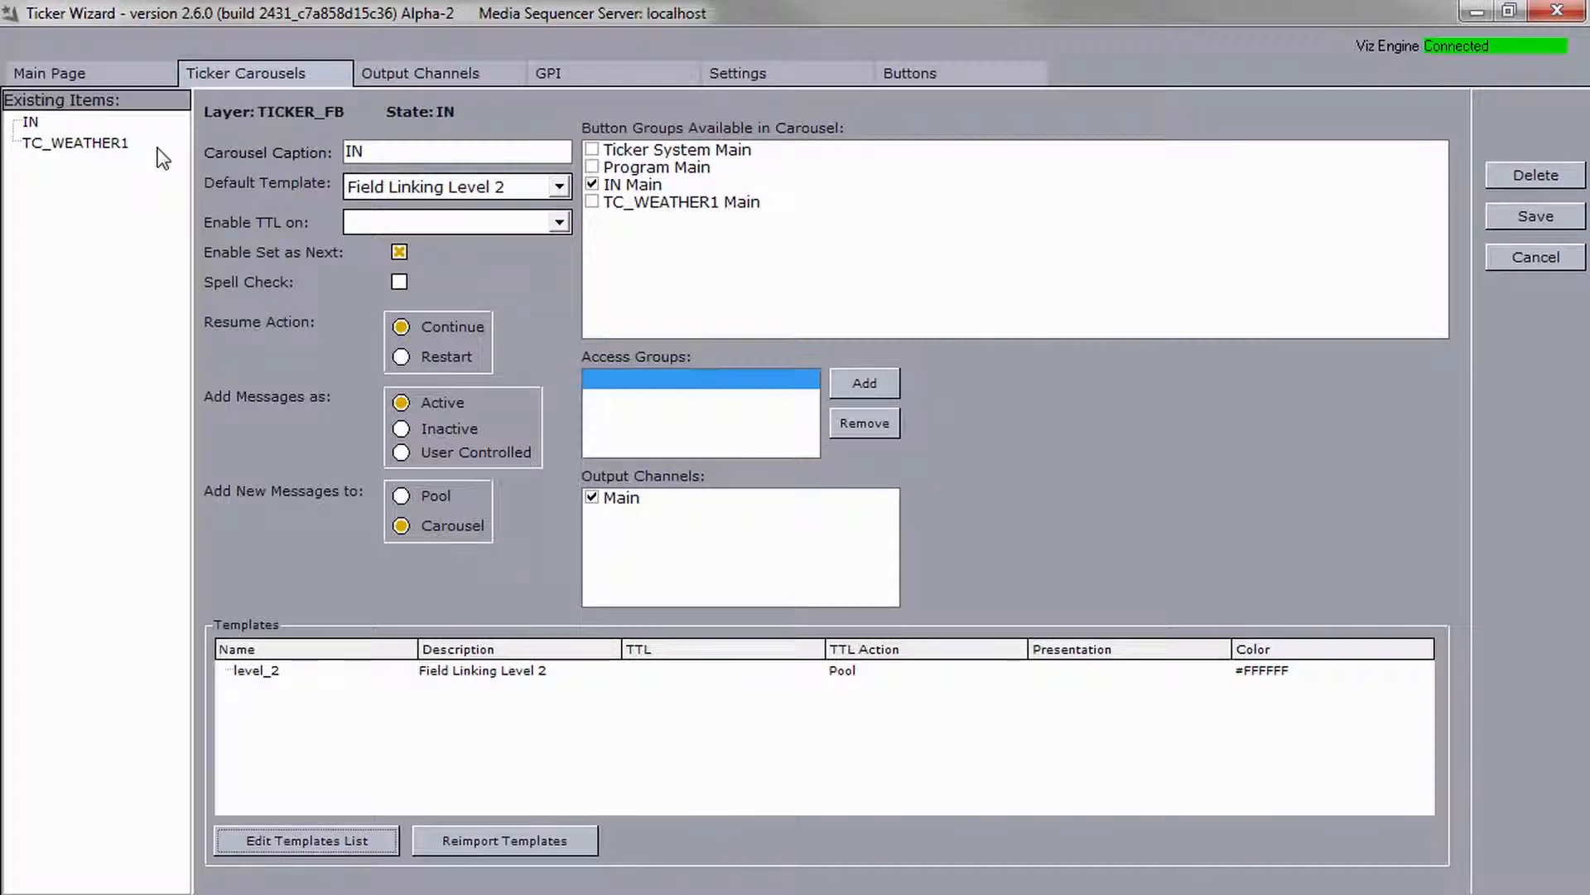
Open Field Linking for the template of the TC_WEATHER1 carousel.
click(117, 143)
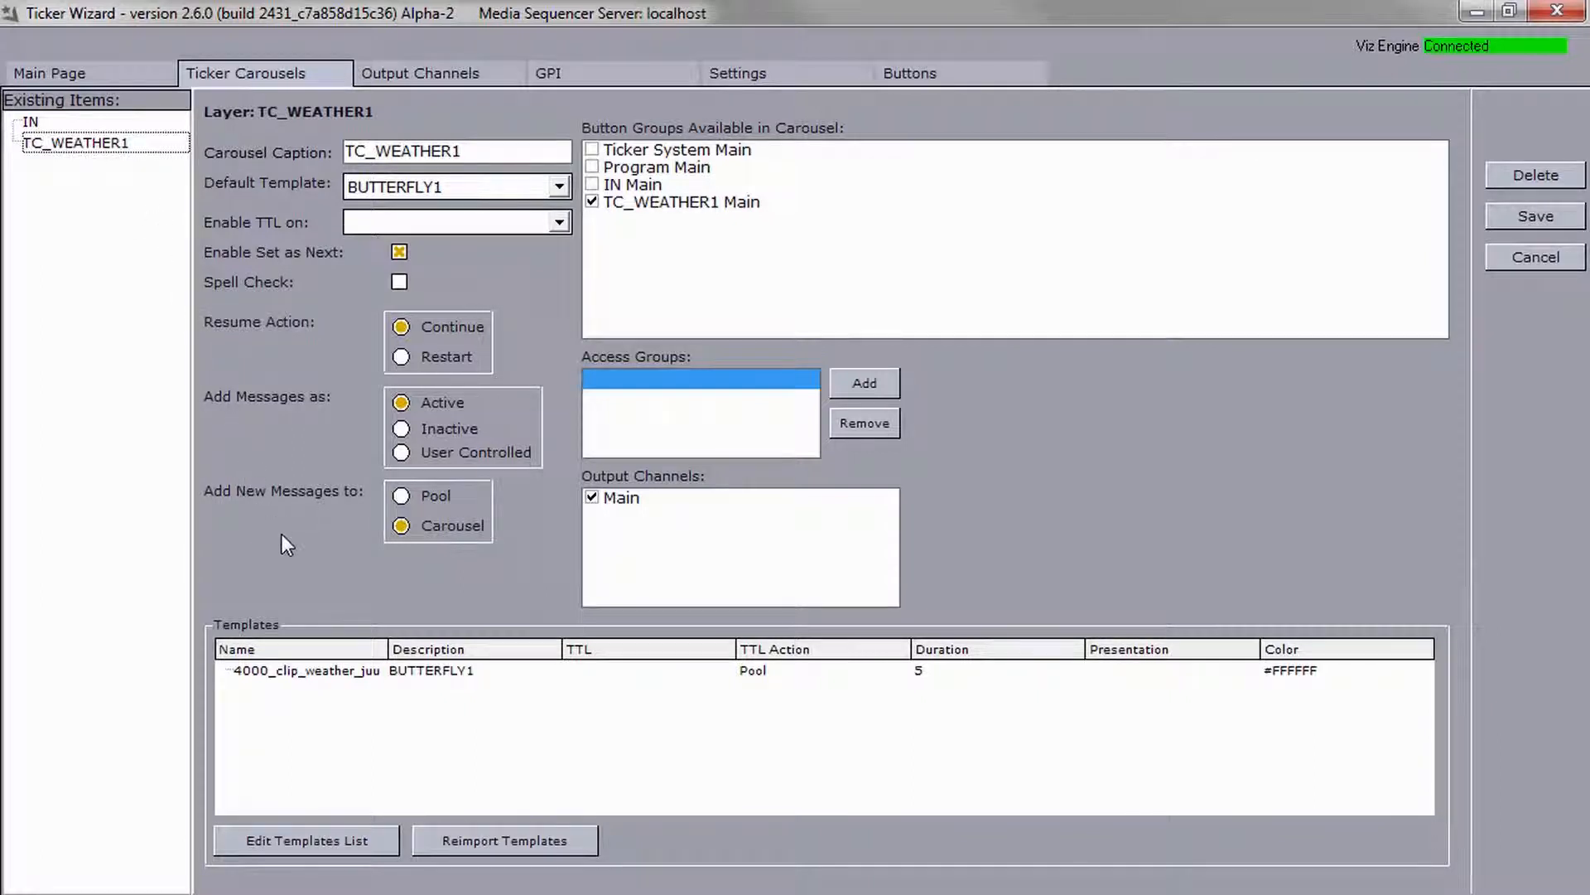
click(337, 672)
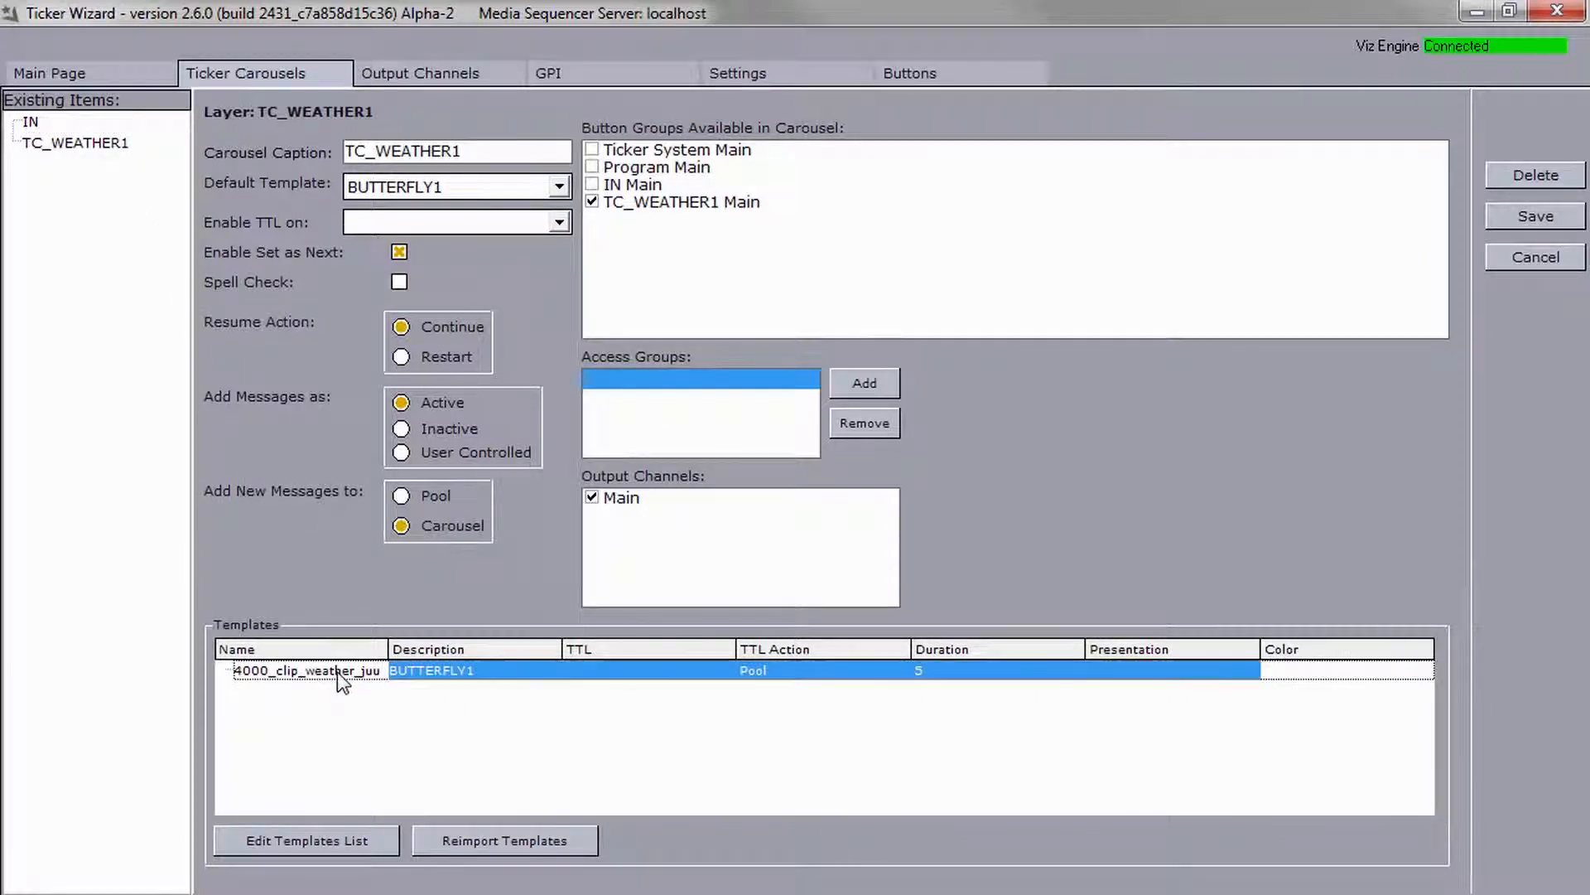
right_click(336, 672)
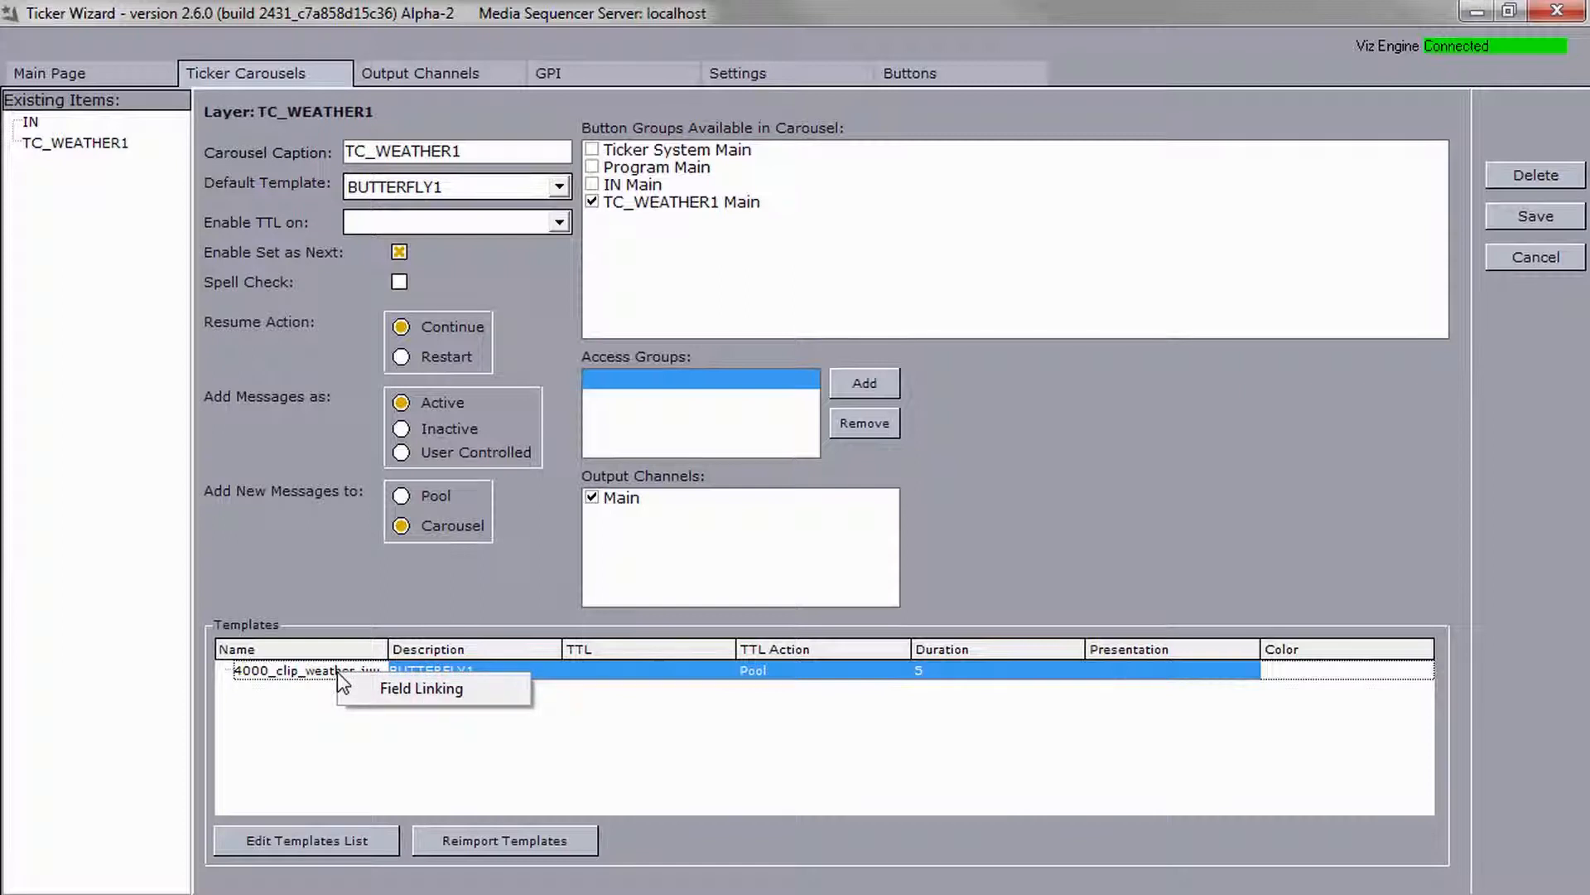
click(366, 687)
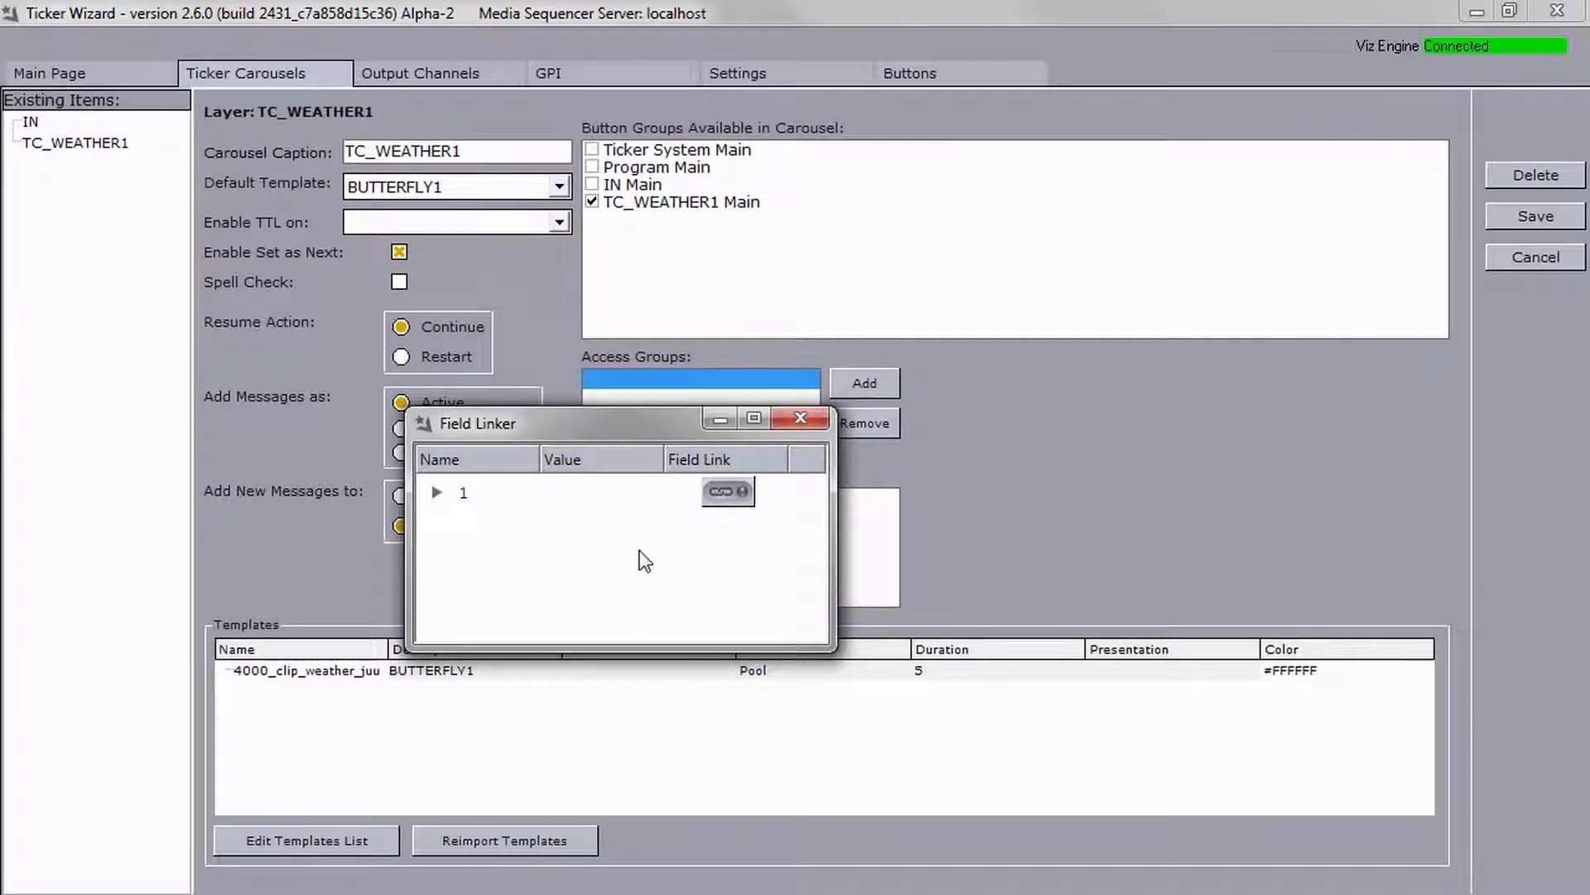
click(727, 498)
click(751, 419)
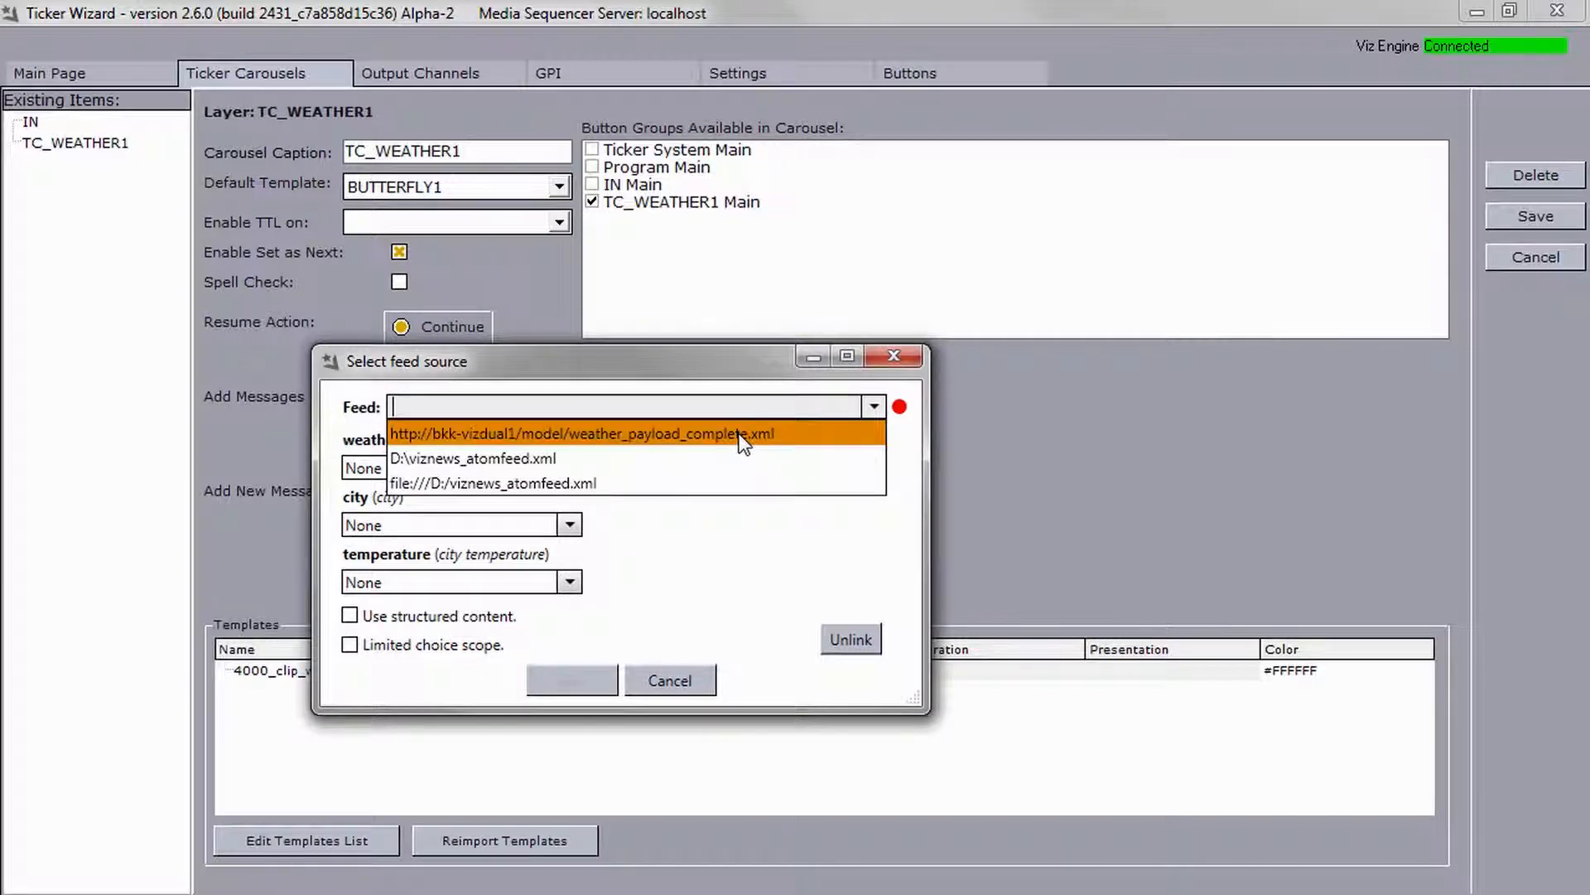
click(742, 435)
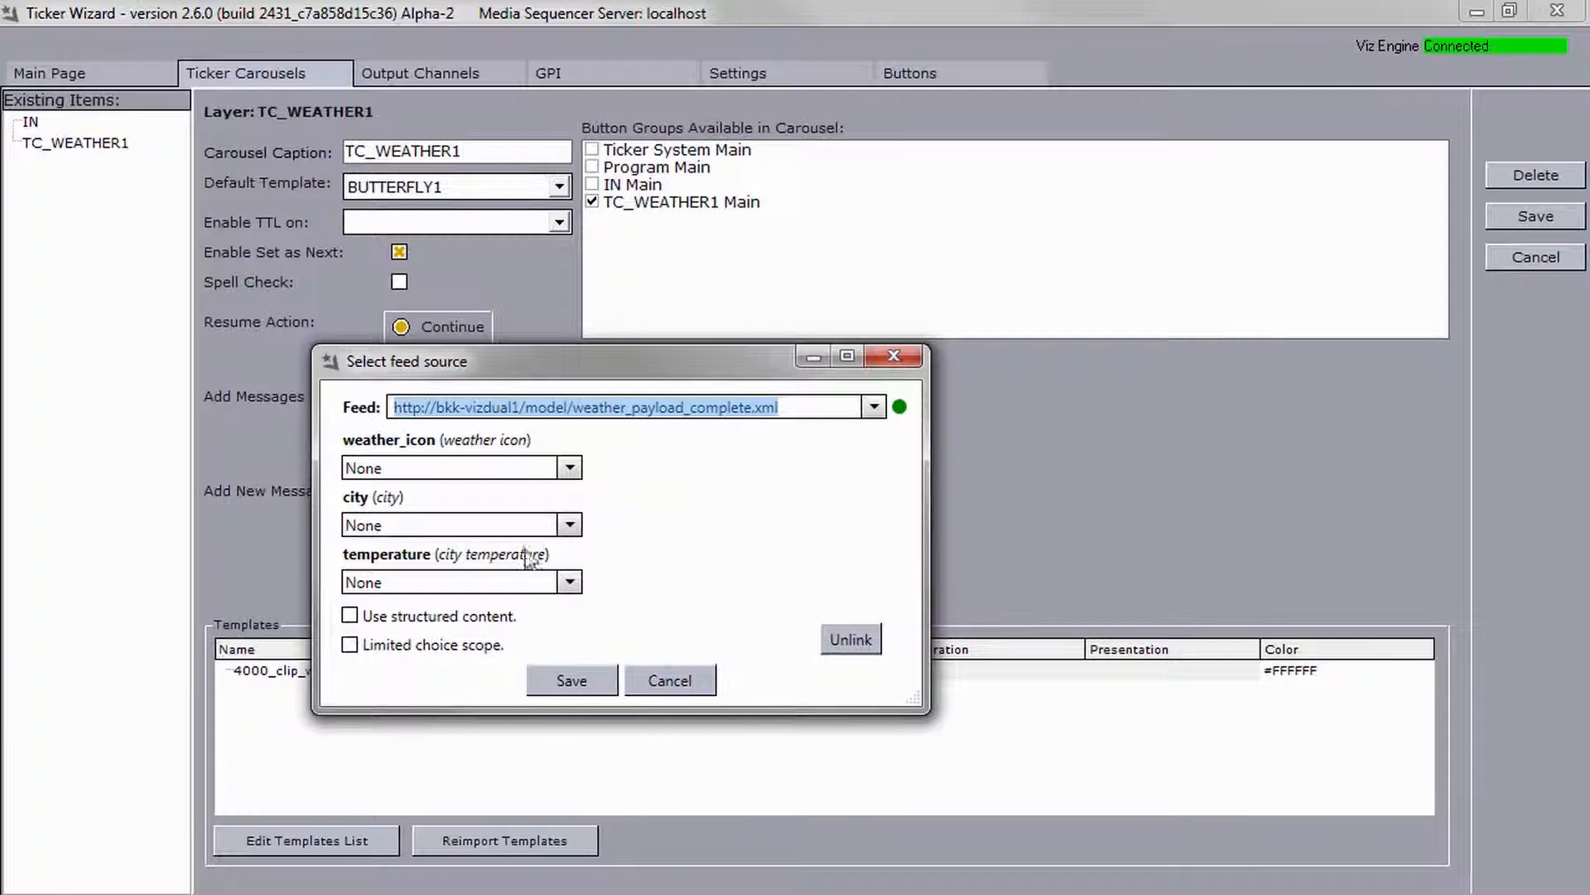
click(414, 620)
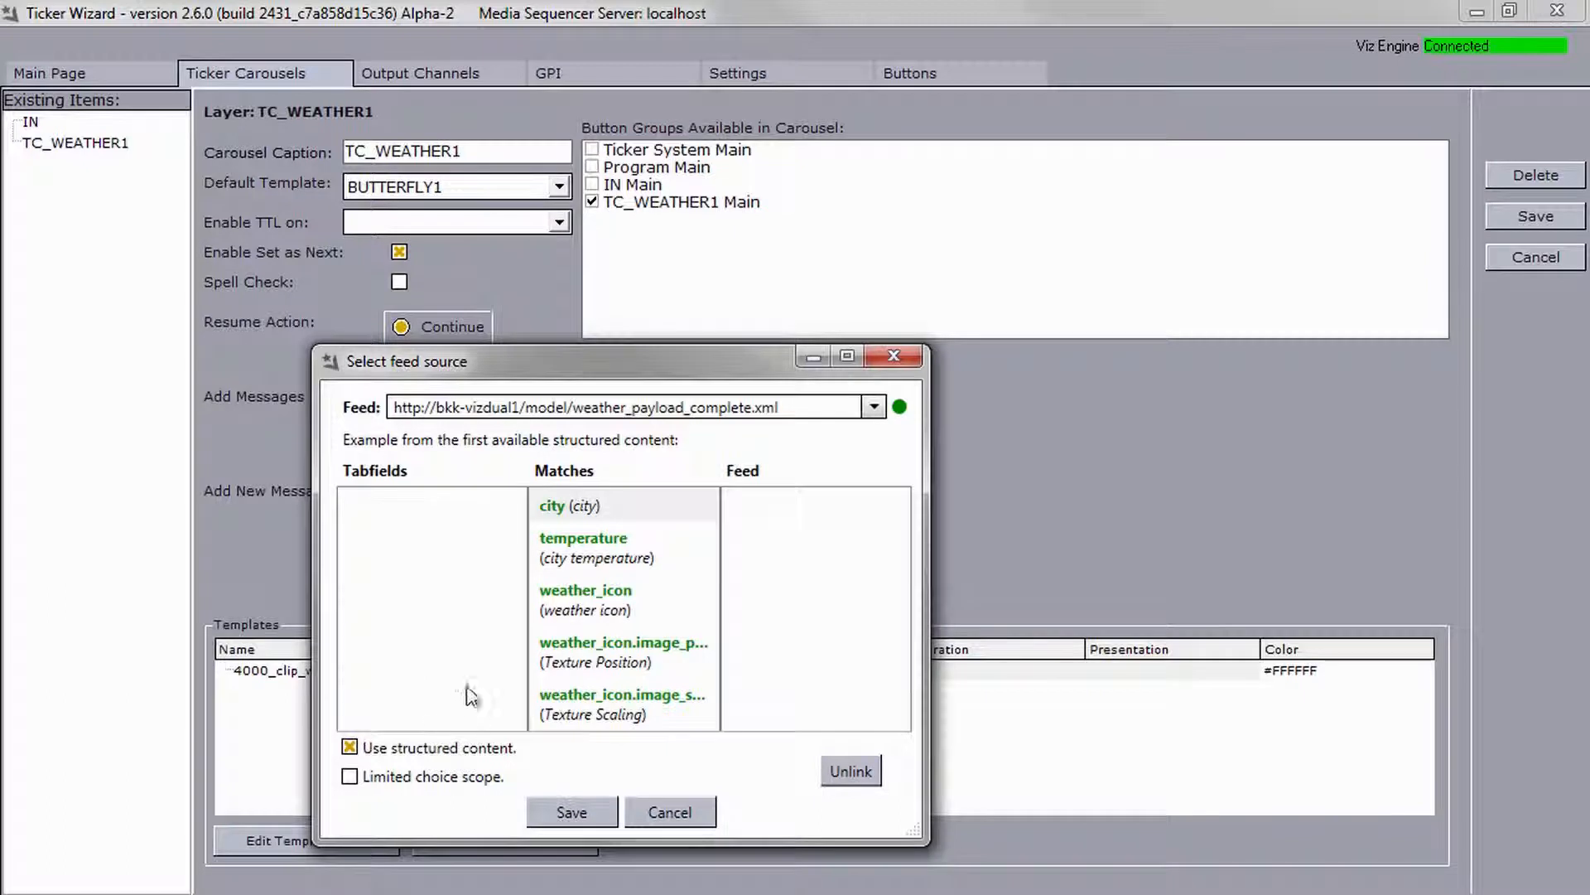
click(548, 809)
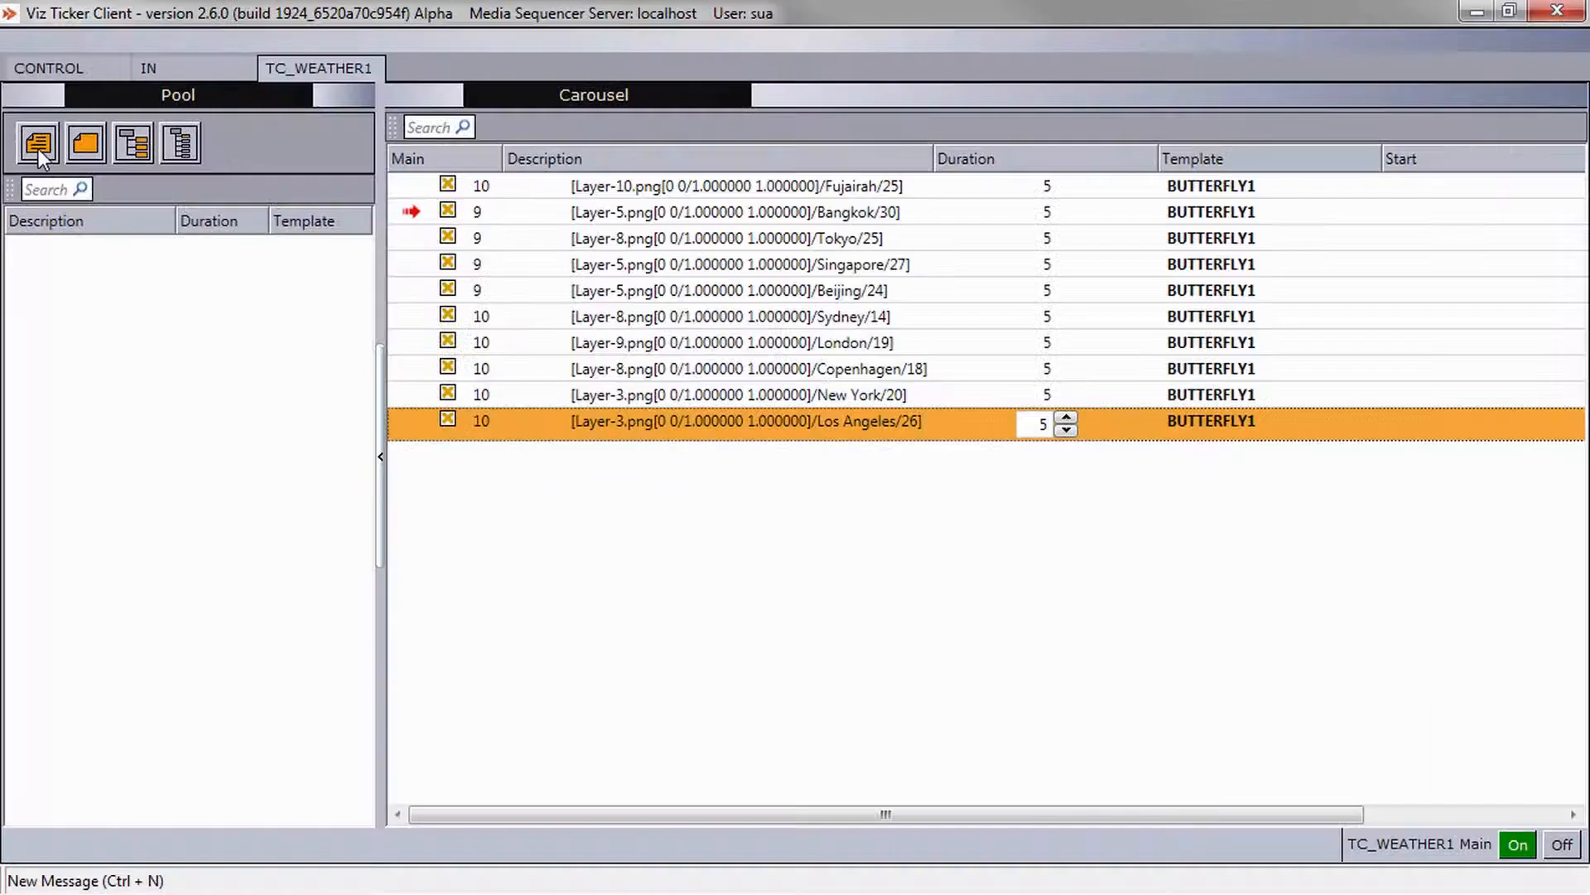
Create a new message in the TC_WEATHER1 carousel and choose Tokyo from the feed data list.
click(38, 147)
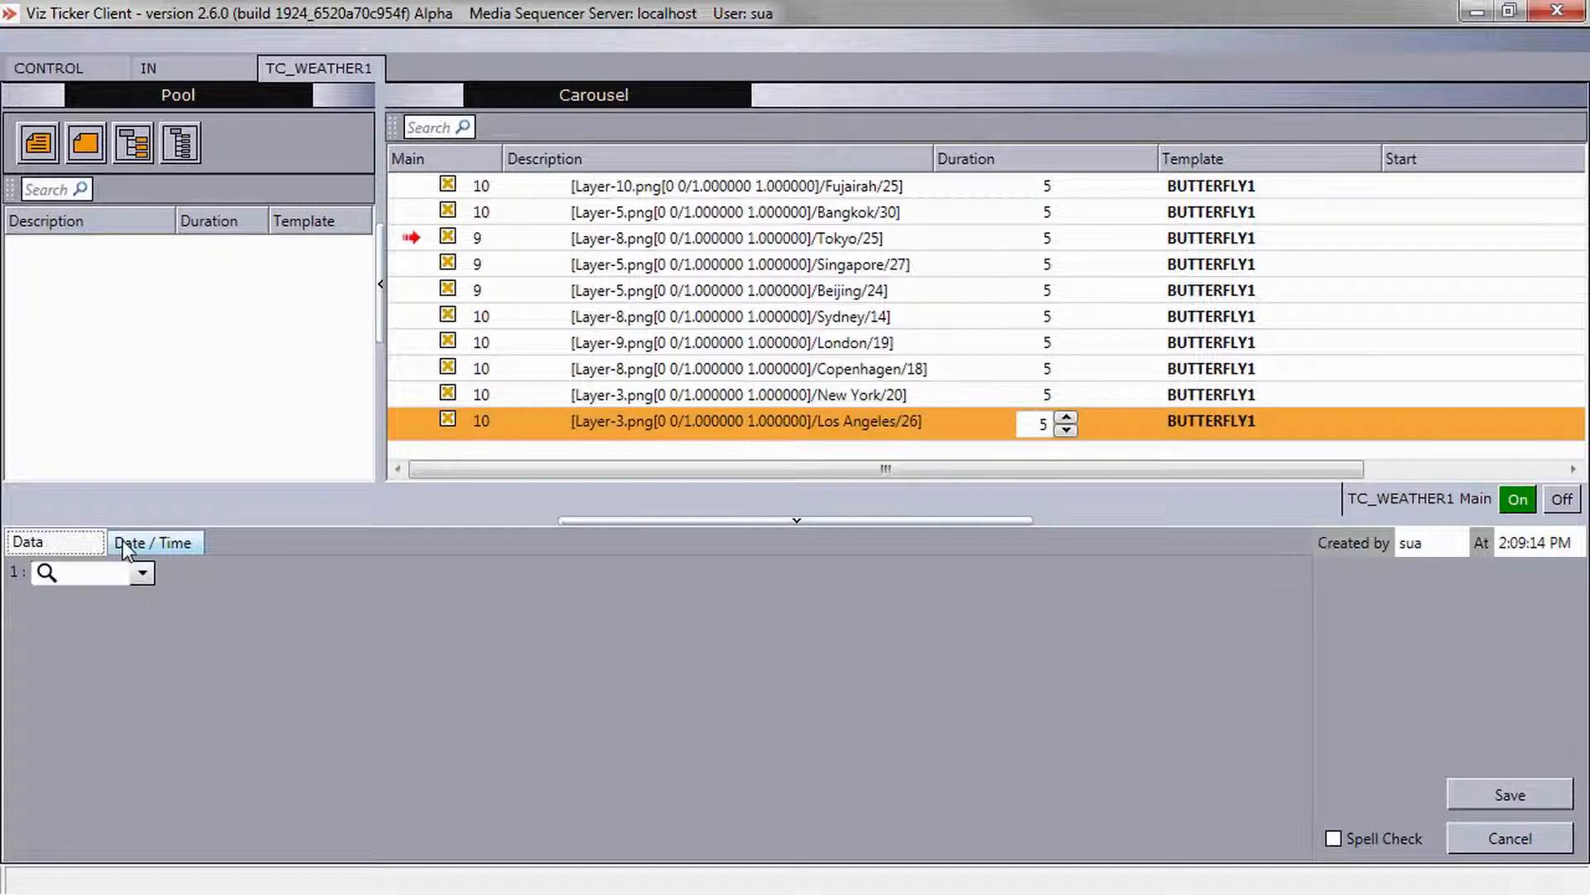
click(141, 573)
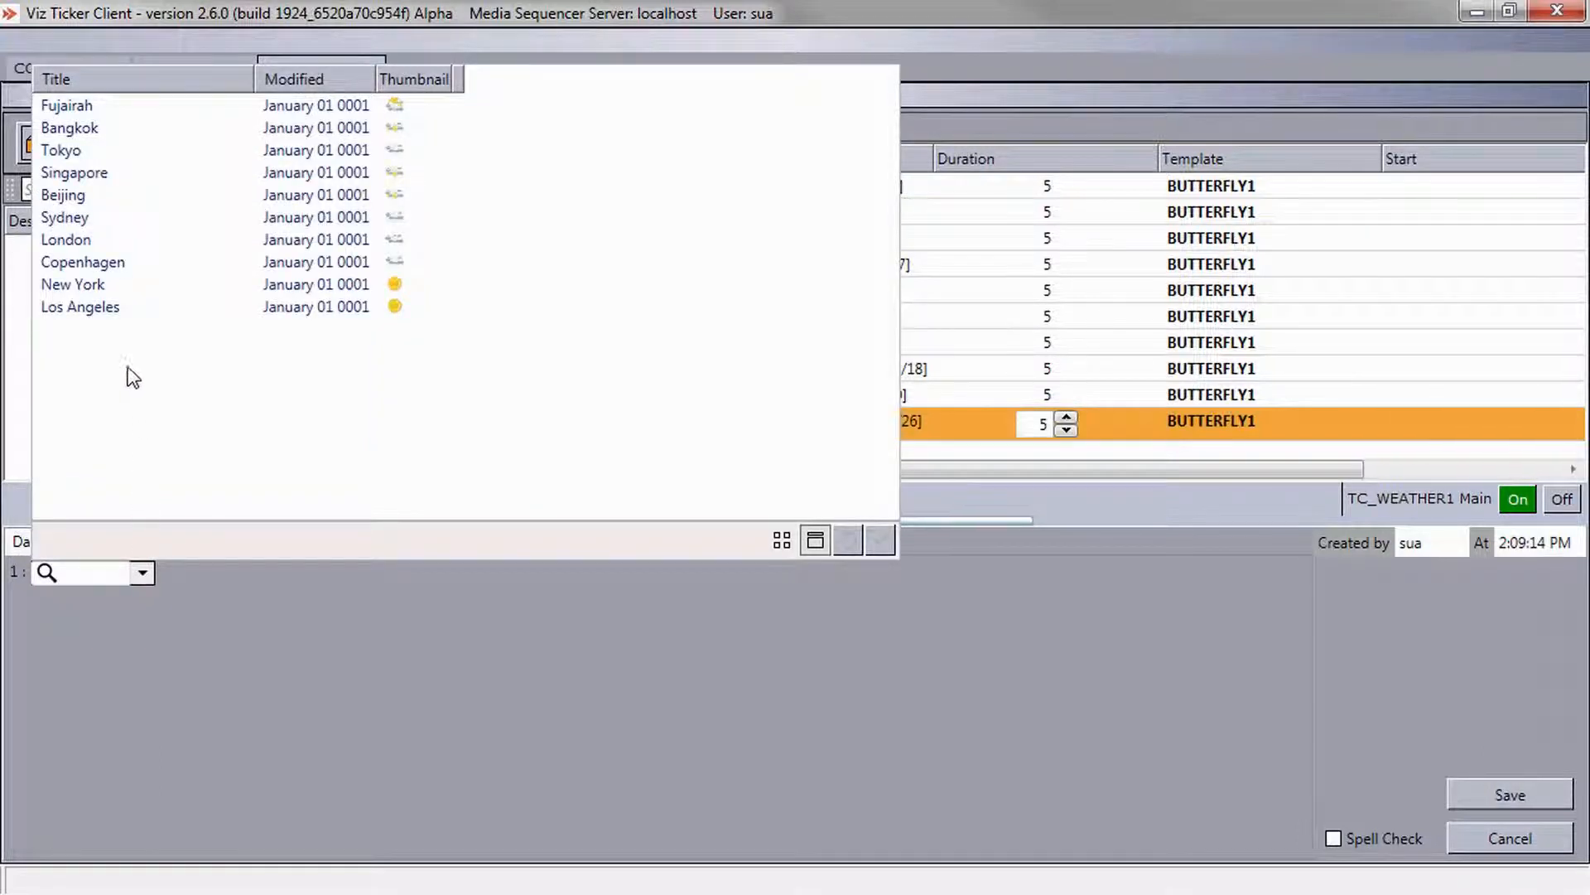
click(113, 150)
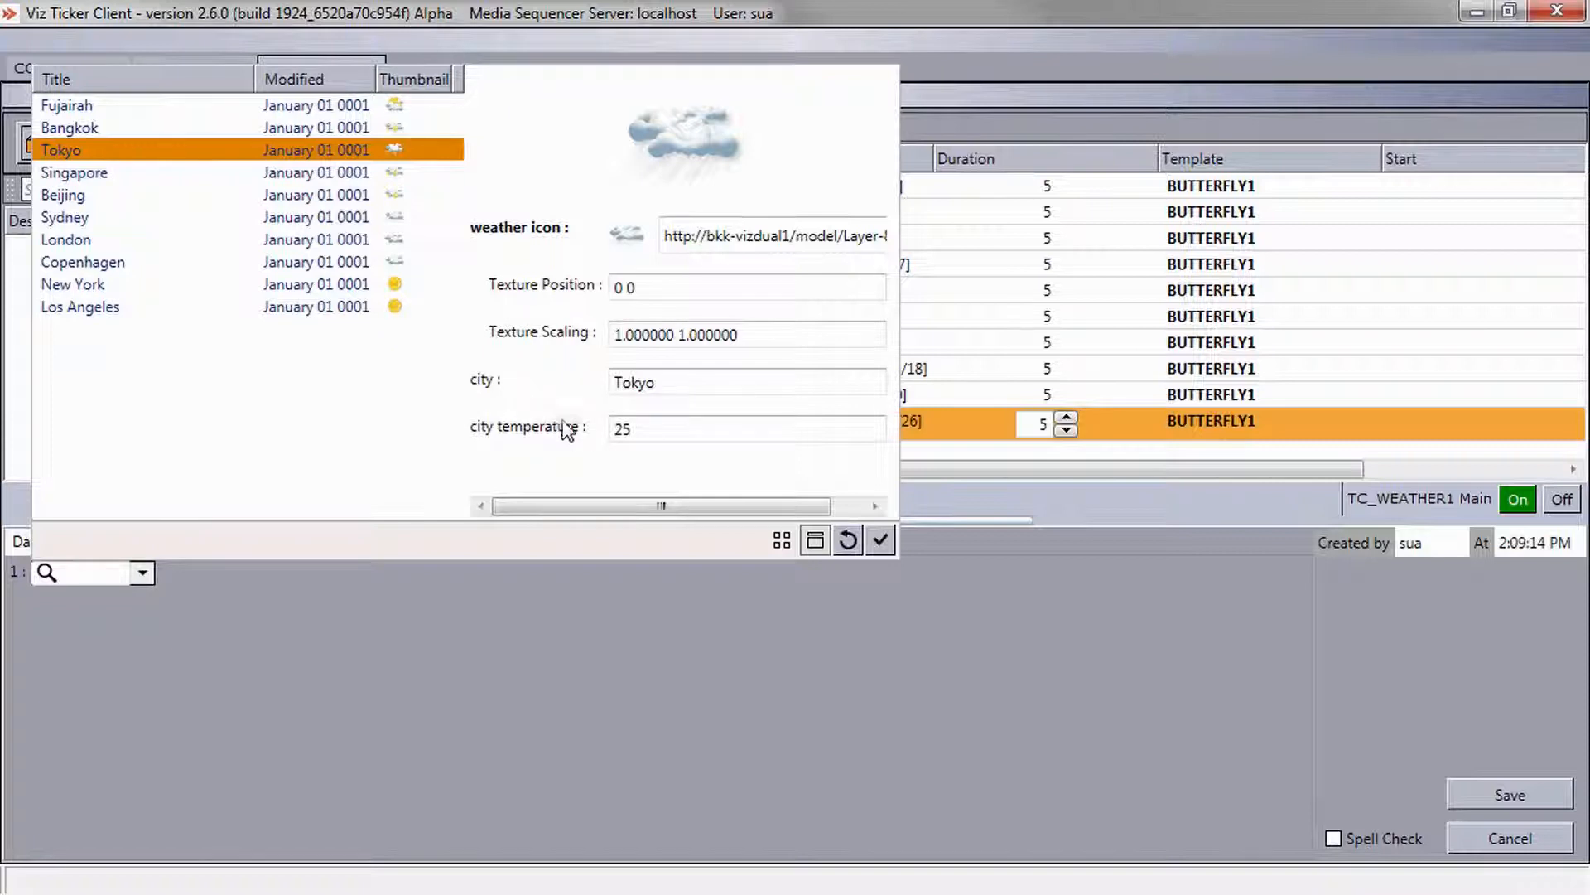
click(815, 541)
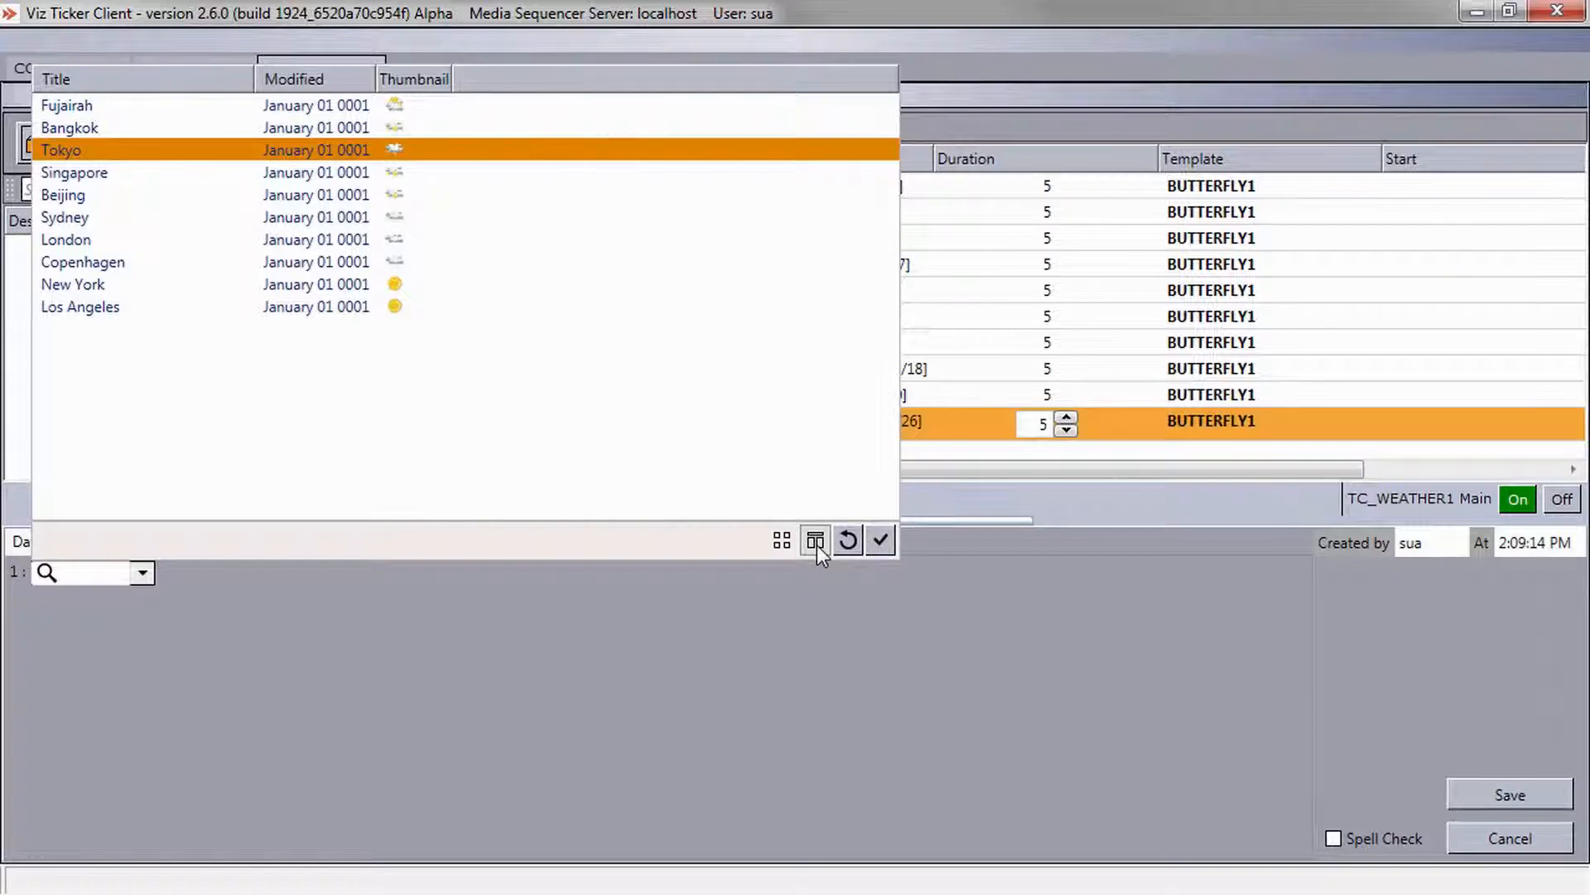
click(816, 543)
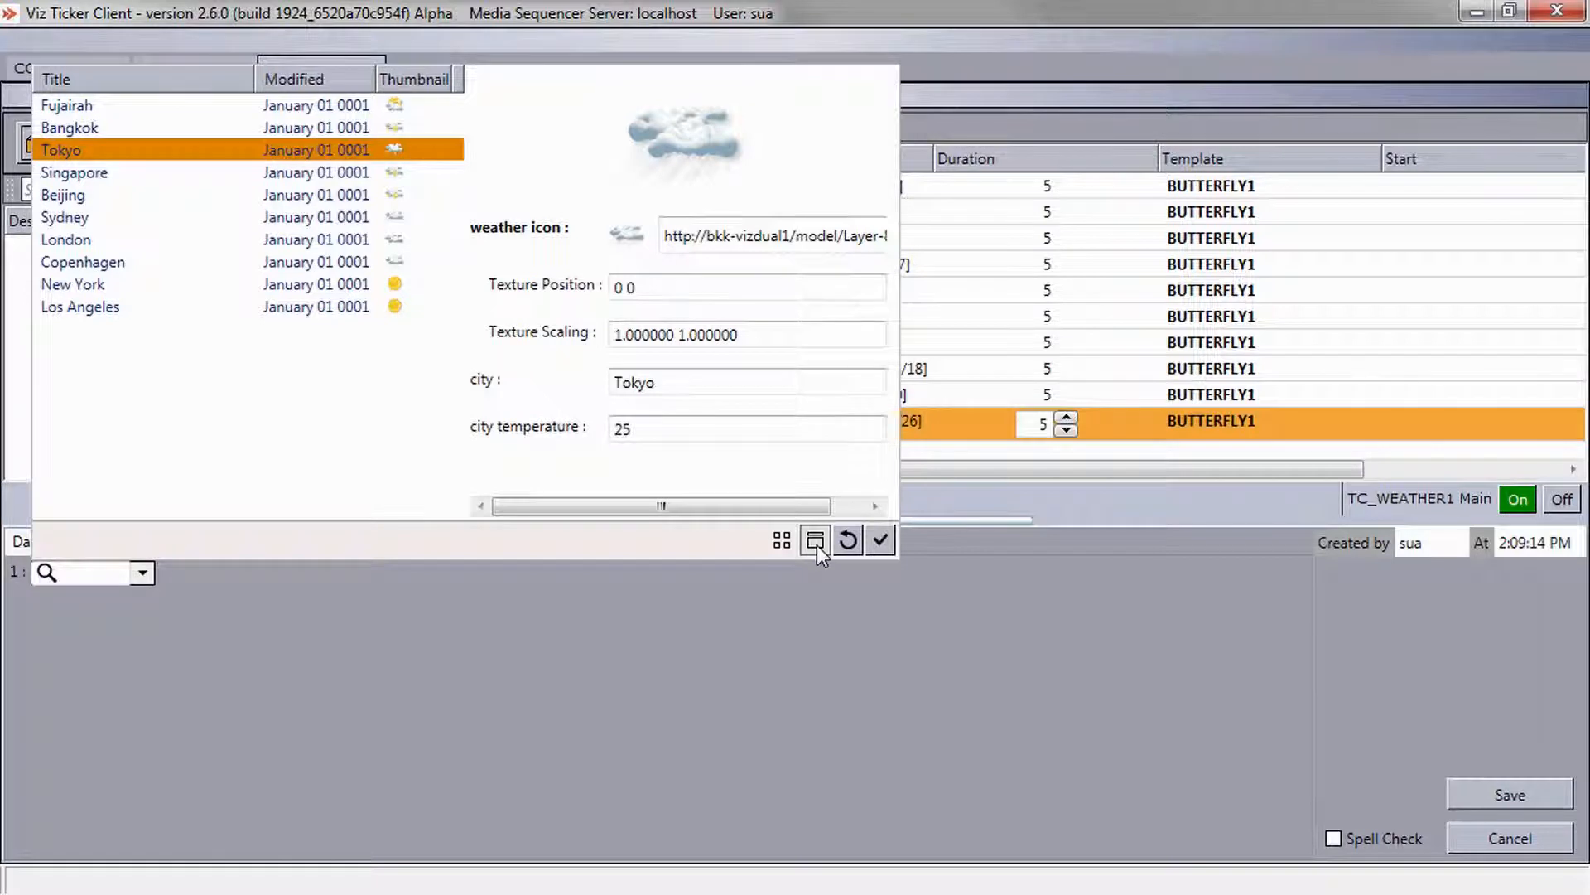
Change the city to "Tokyo - Narita Airport" and the city temperature to 26, then save the message.
click(786, 383)
text(- )
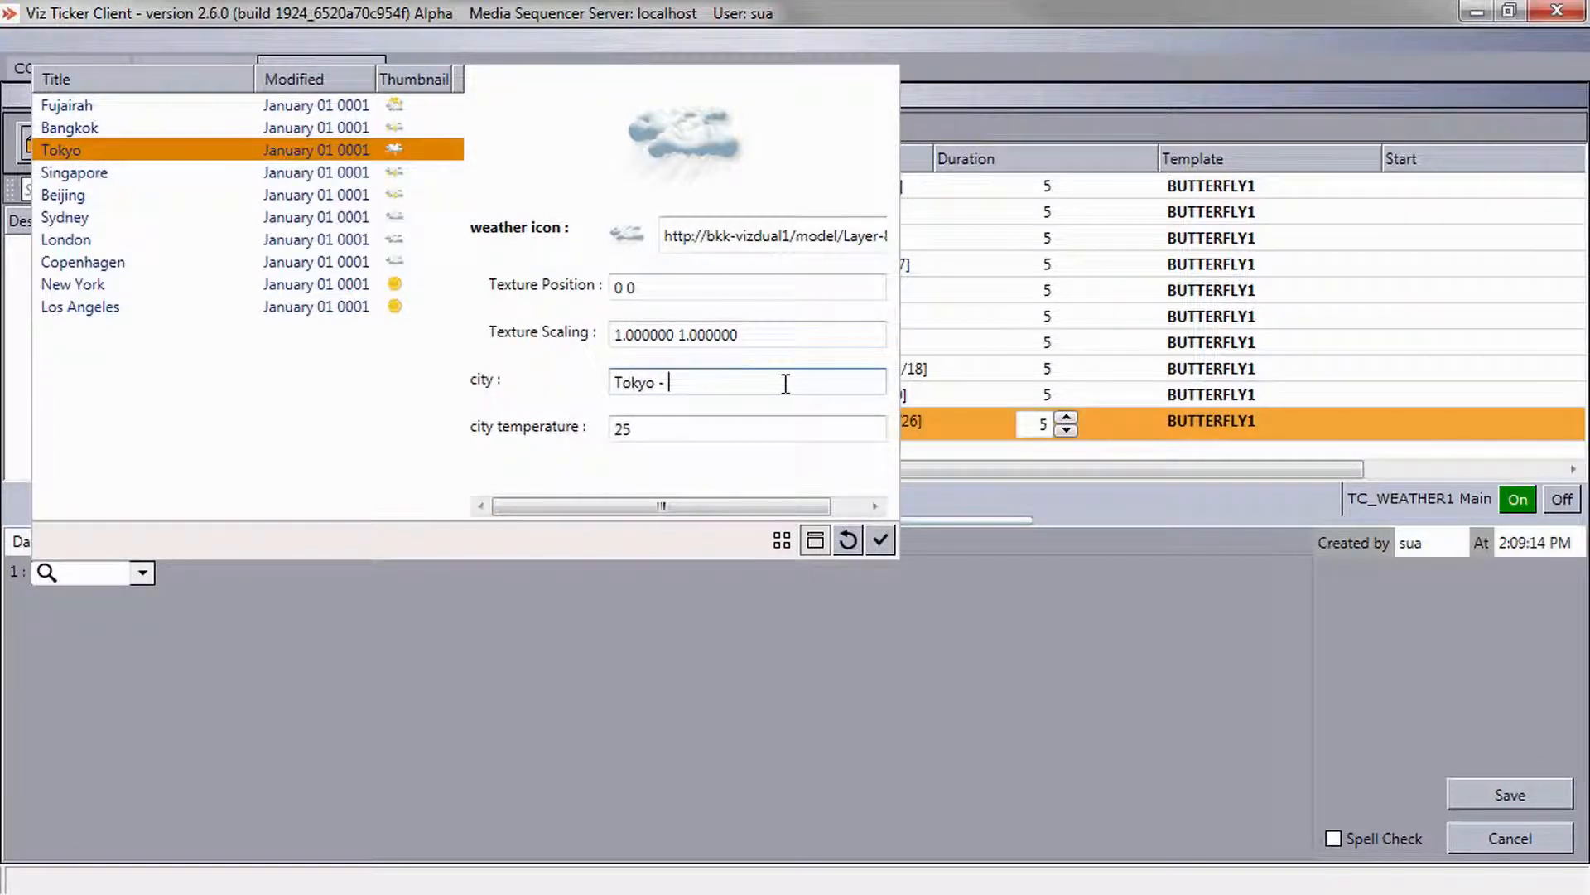
text(Narita Airport)
key(Tab)
key(End)
key(BackSpace)
text(6)
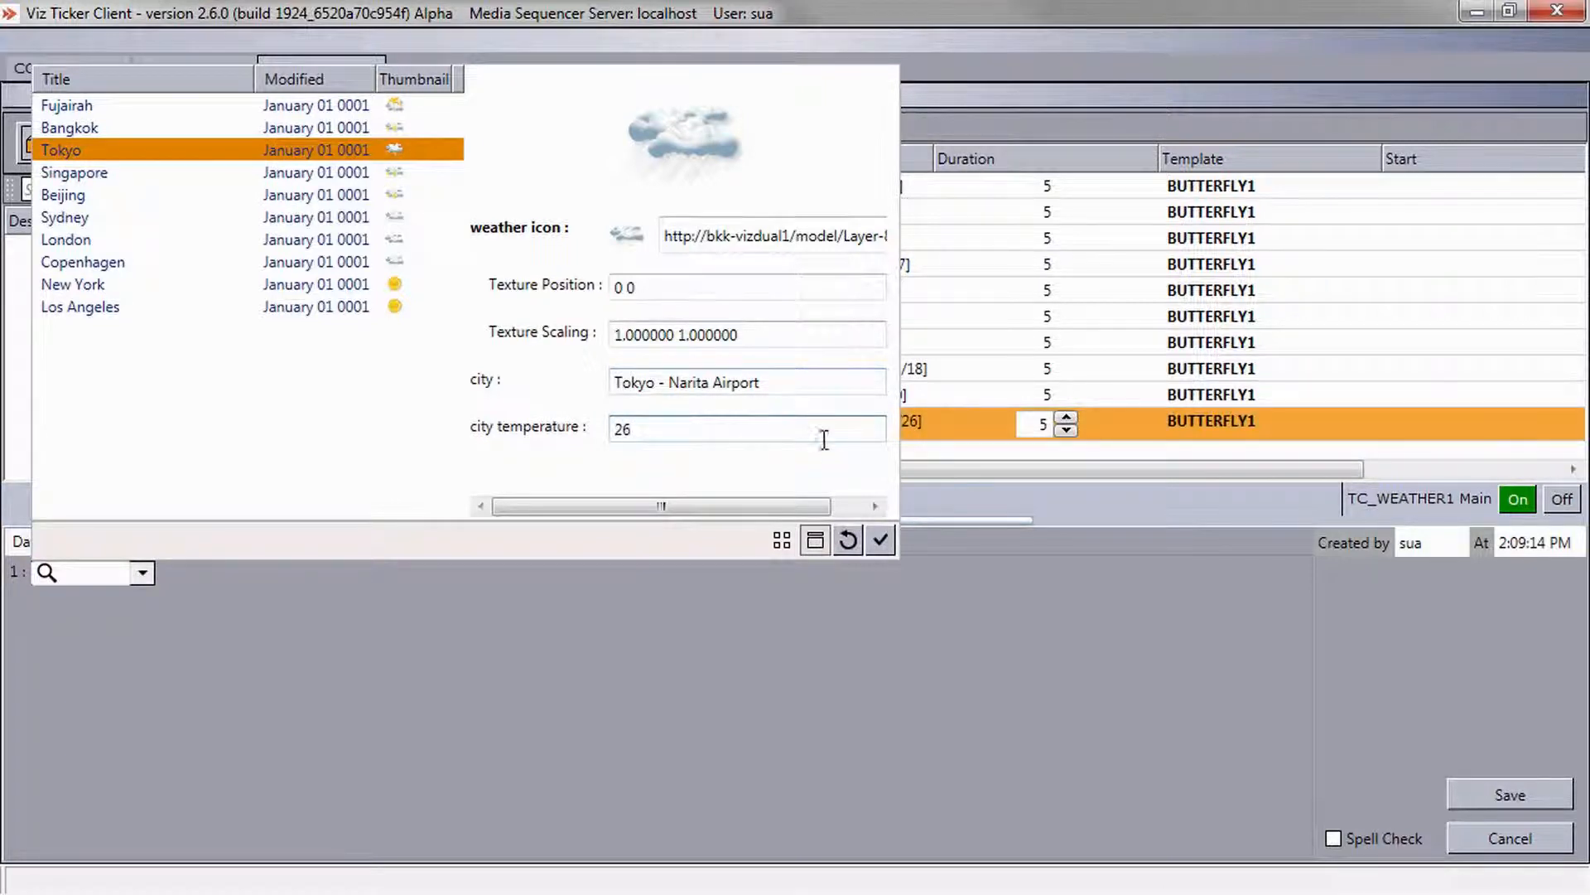
click(878, 542)
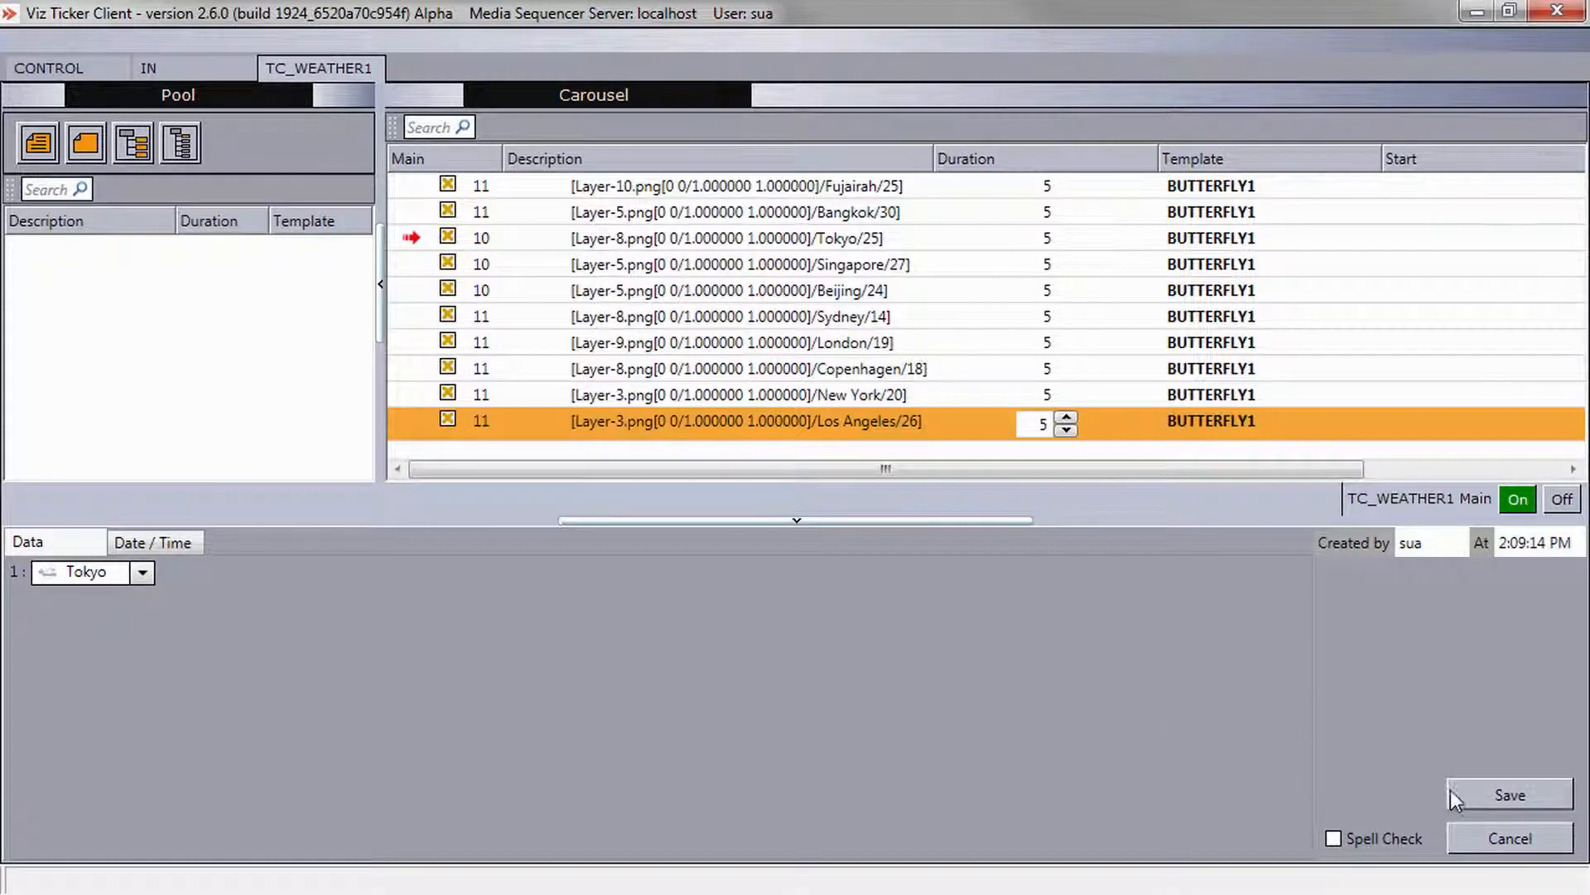
click(1478, 797)
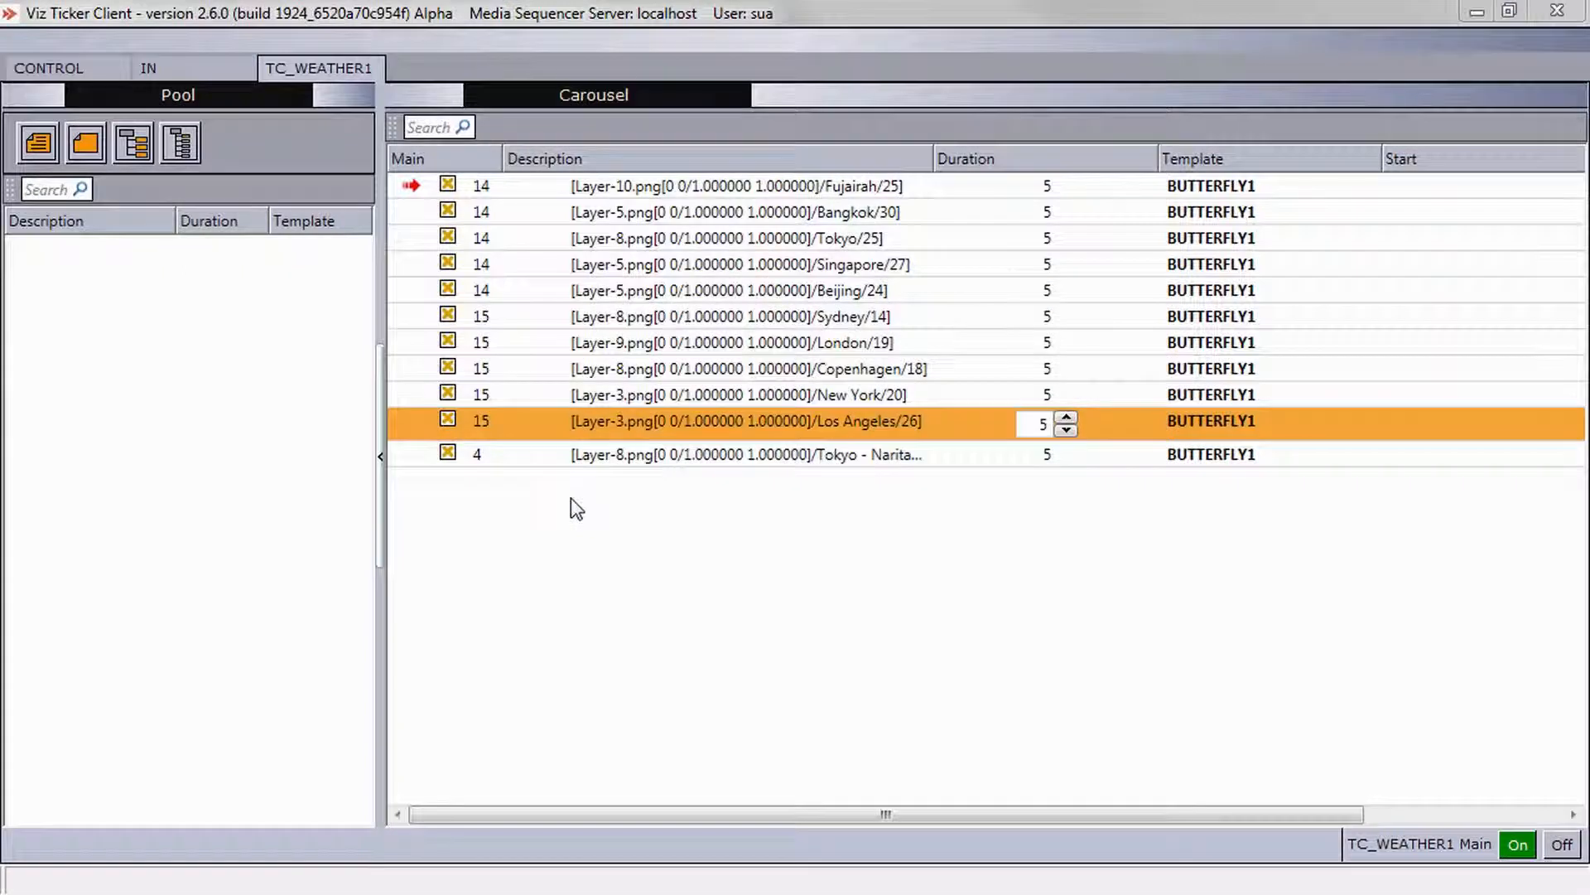
Open the new Tokyo message, revert its data to the original feed values, and save it.
double_click(568, 455)
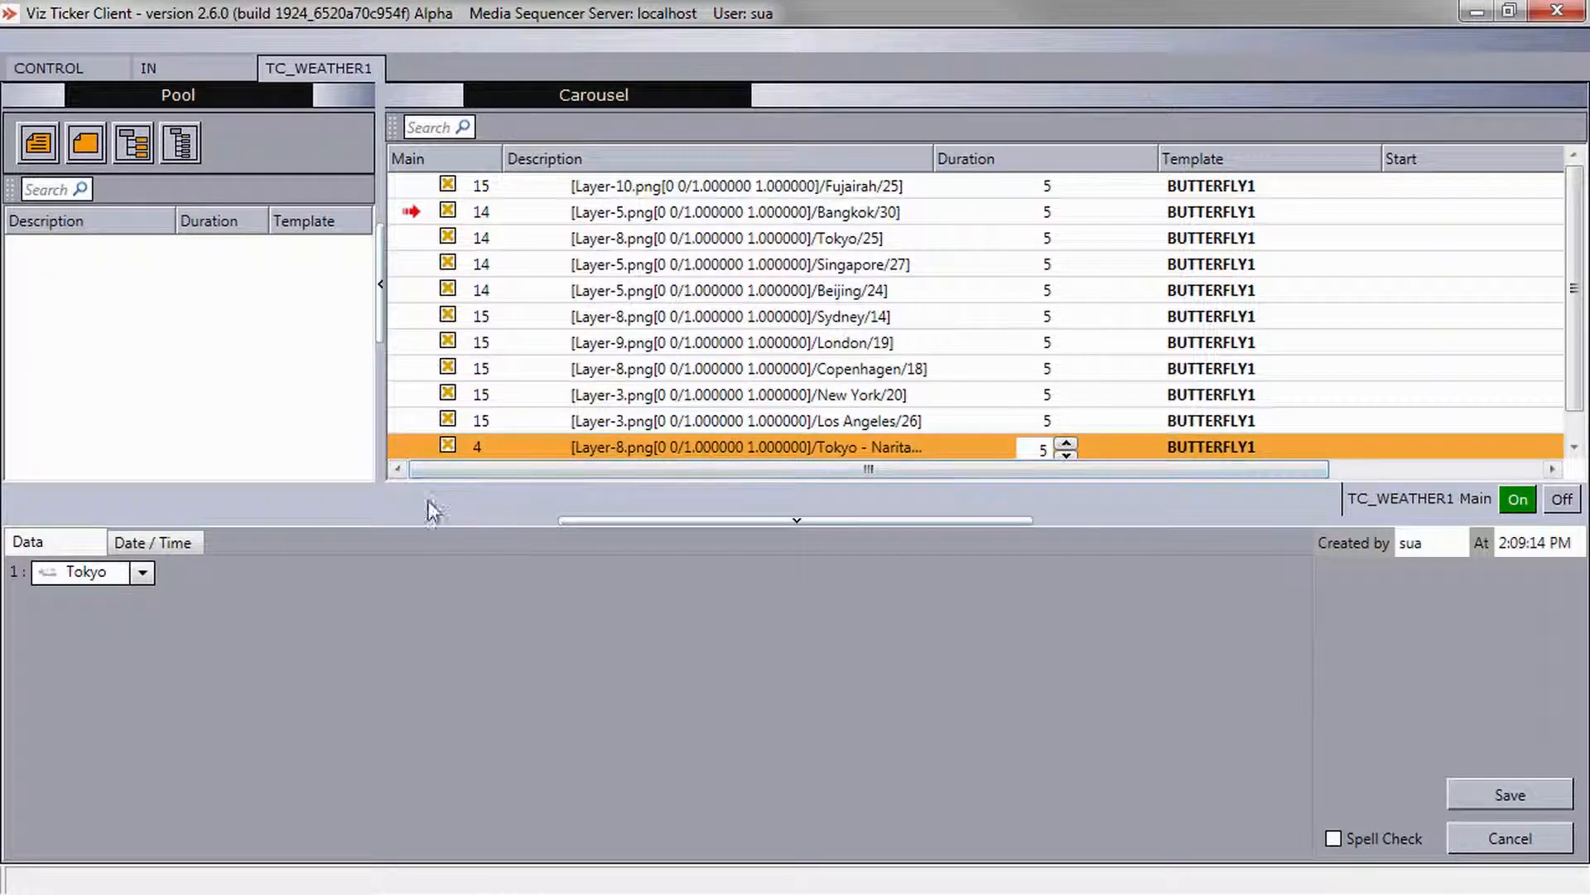
click(144, 573)
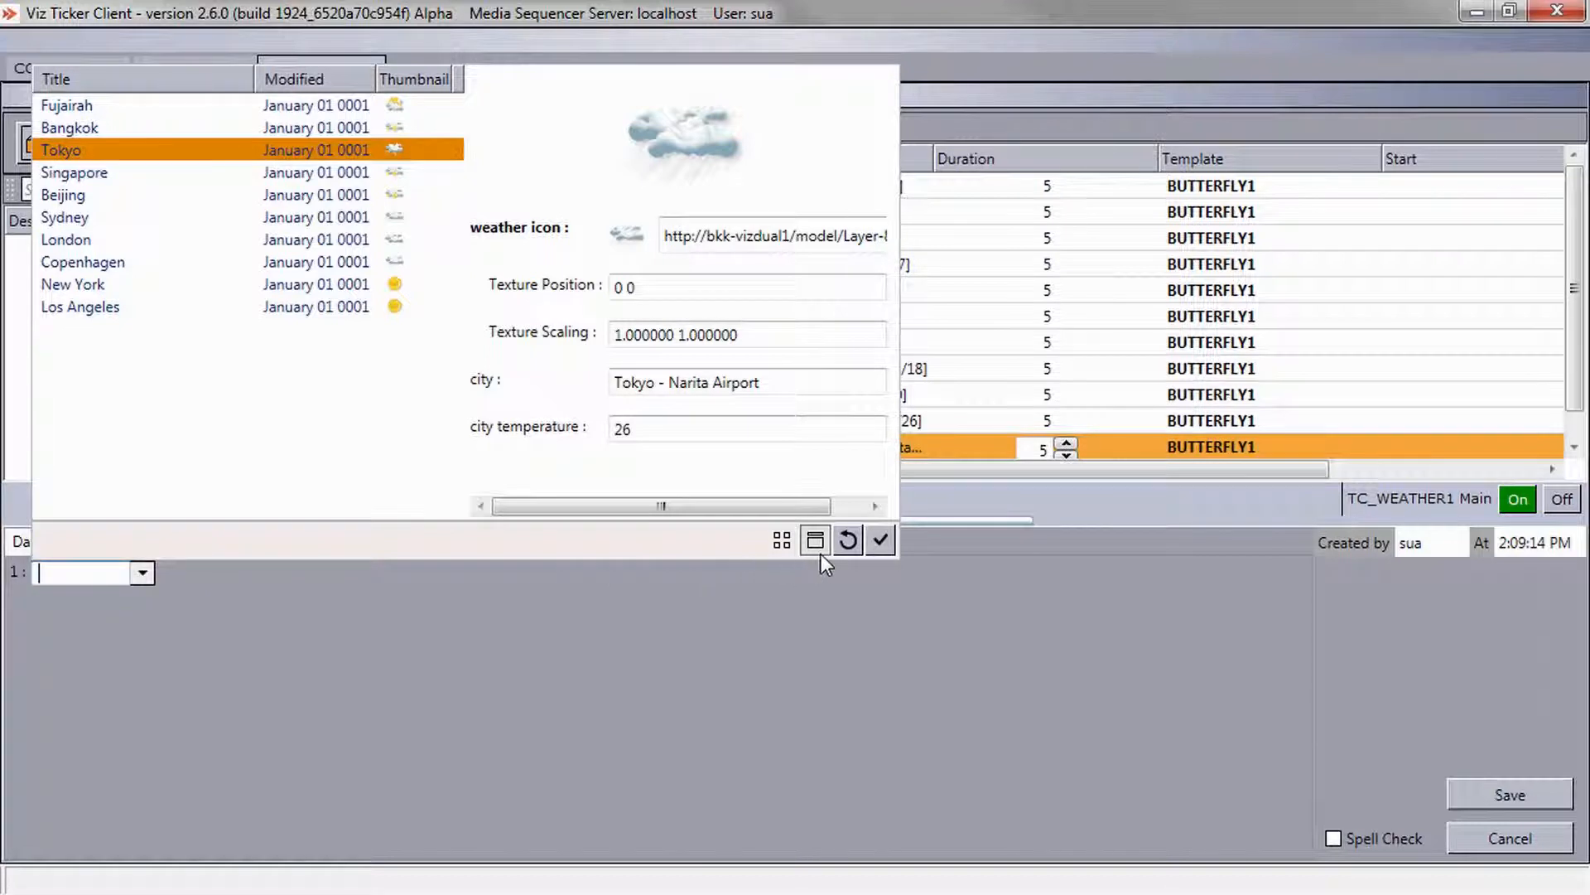
click(848, 542)
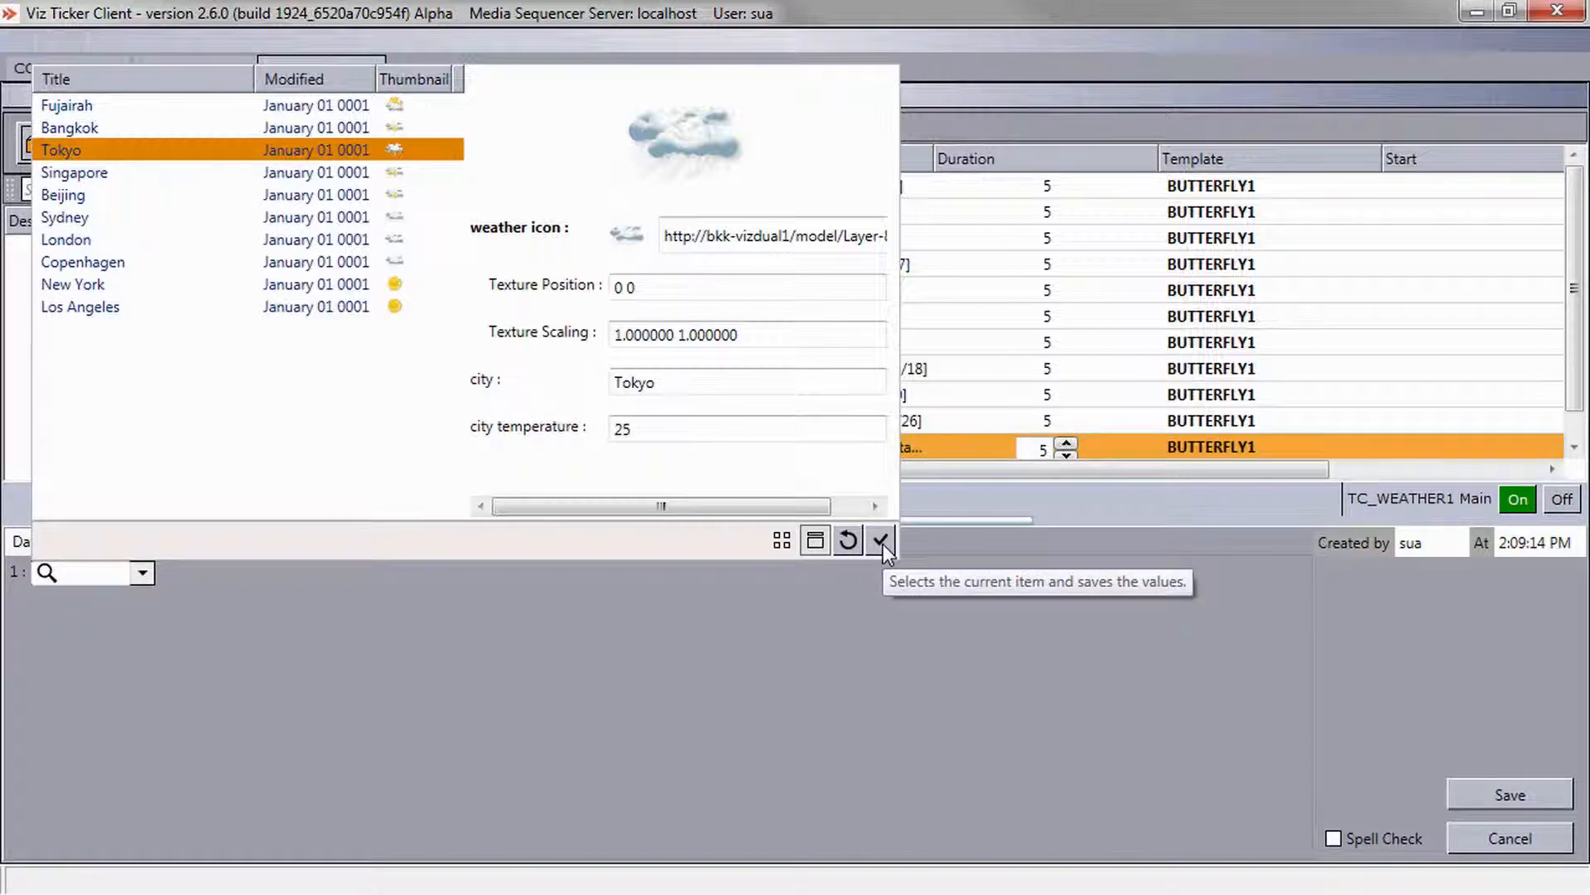
click(880, 541)
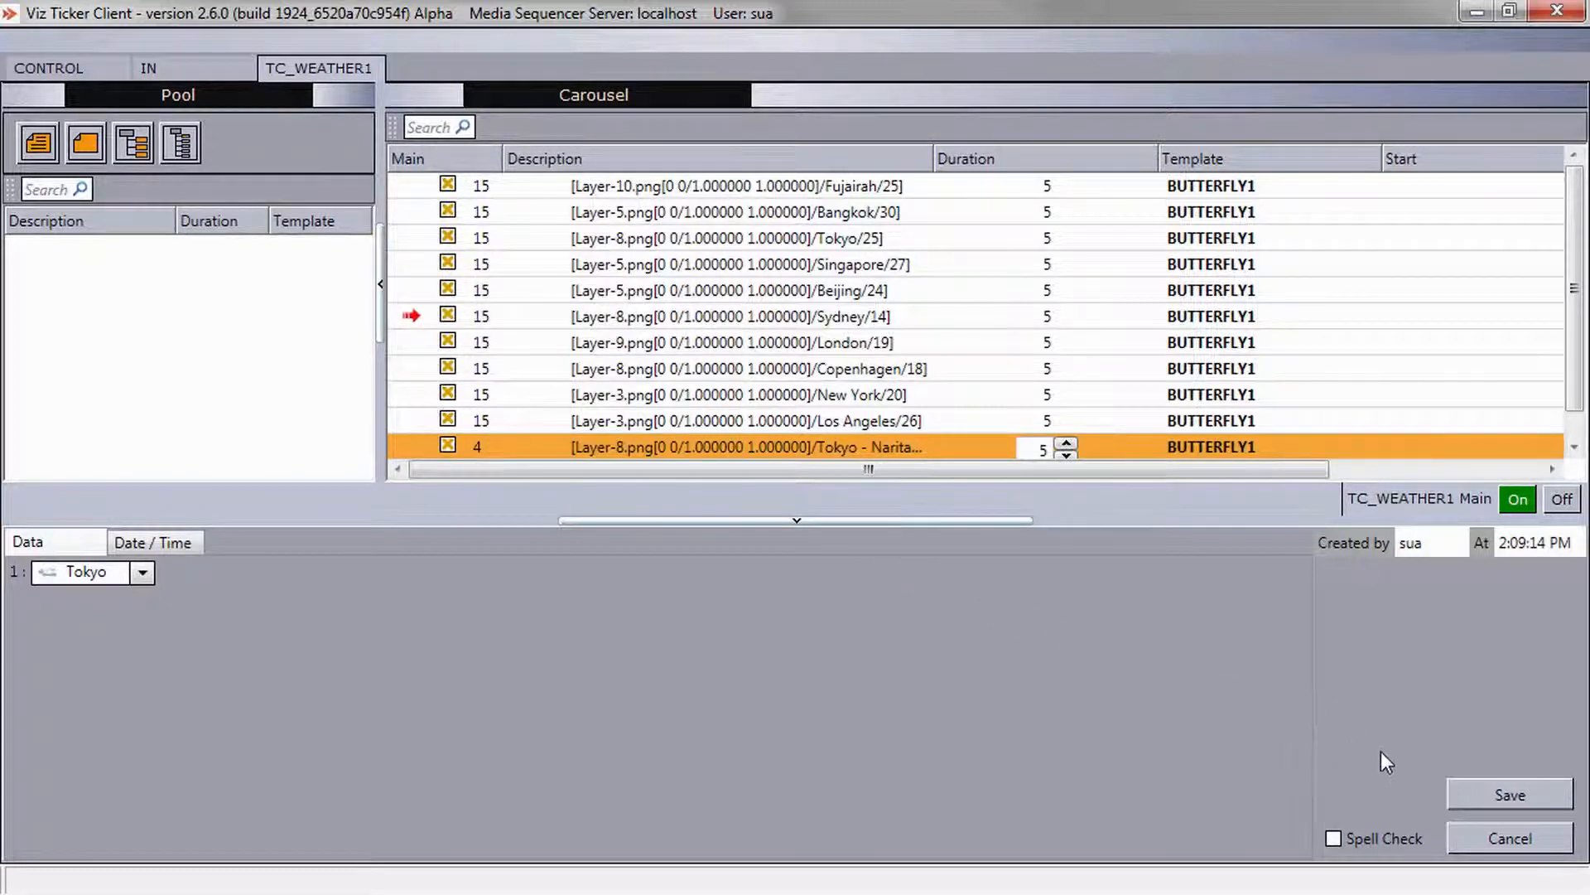
click(1457, 792)
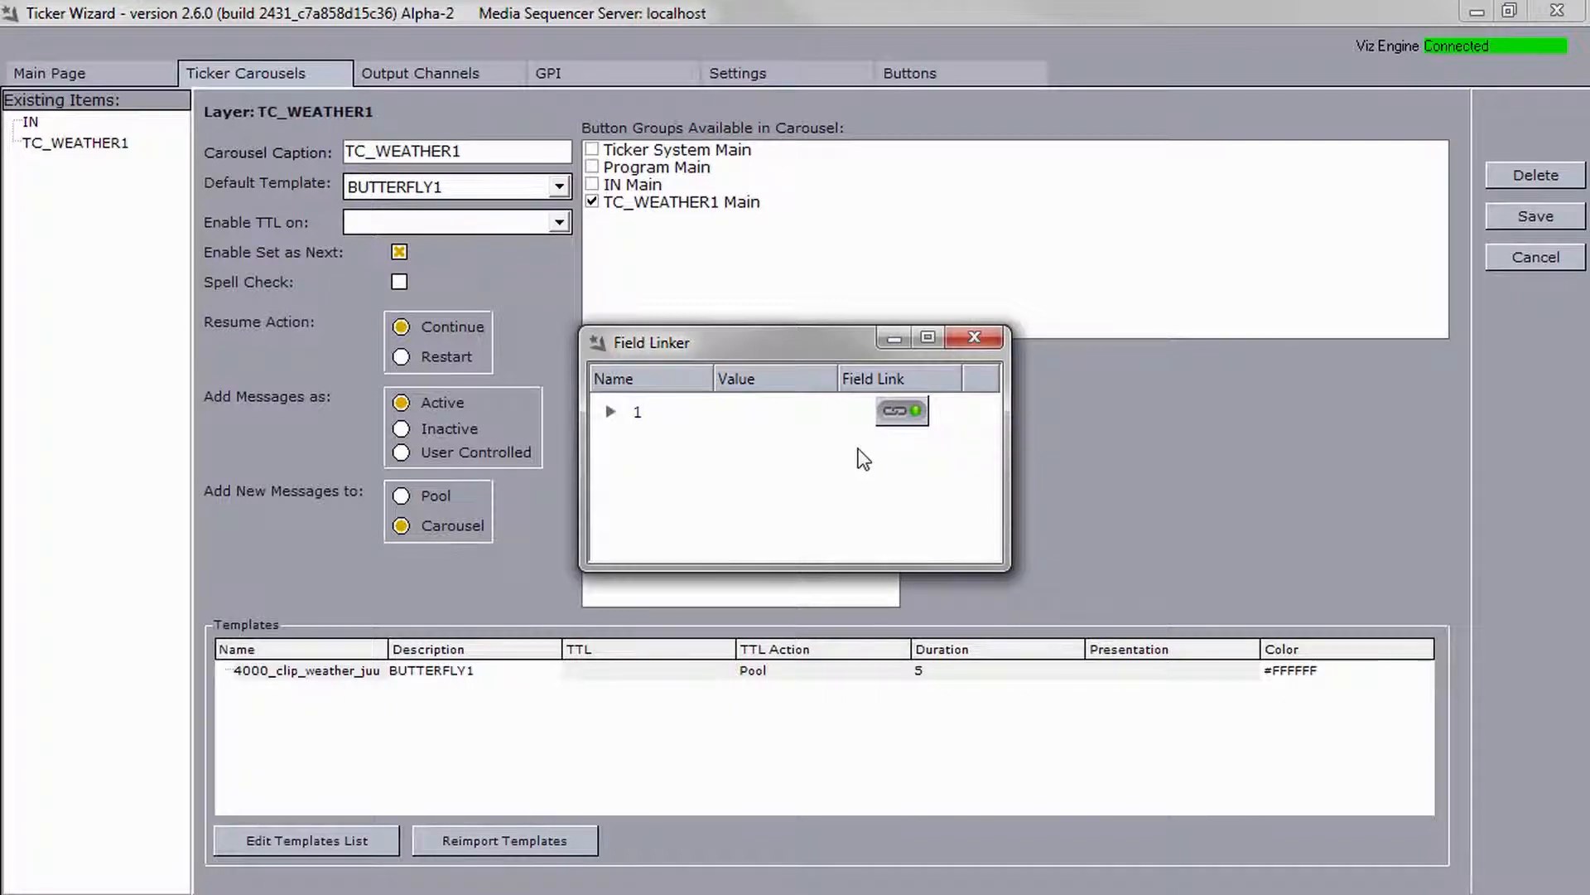
Turn on Limited choice scope in the template's feed link and save.
click(904, 413)
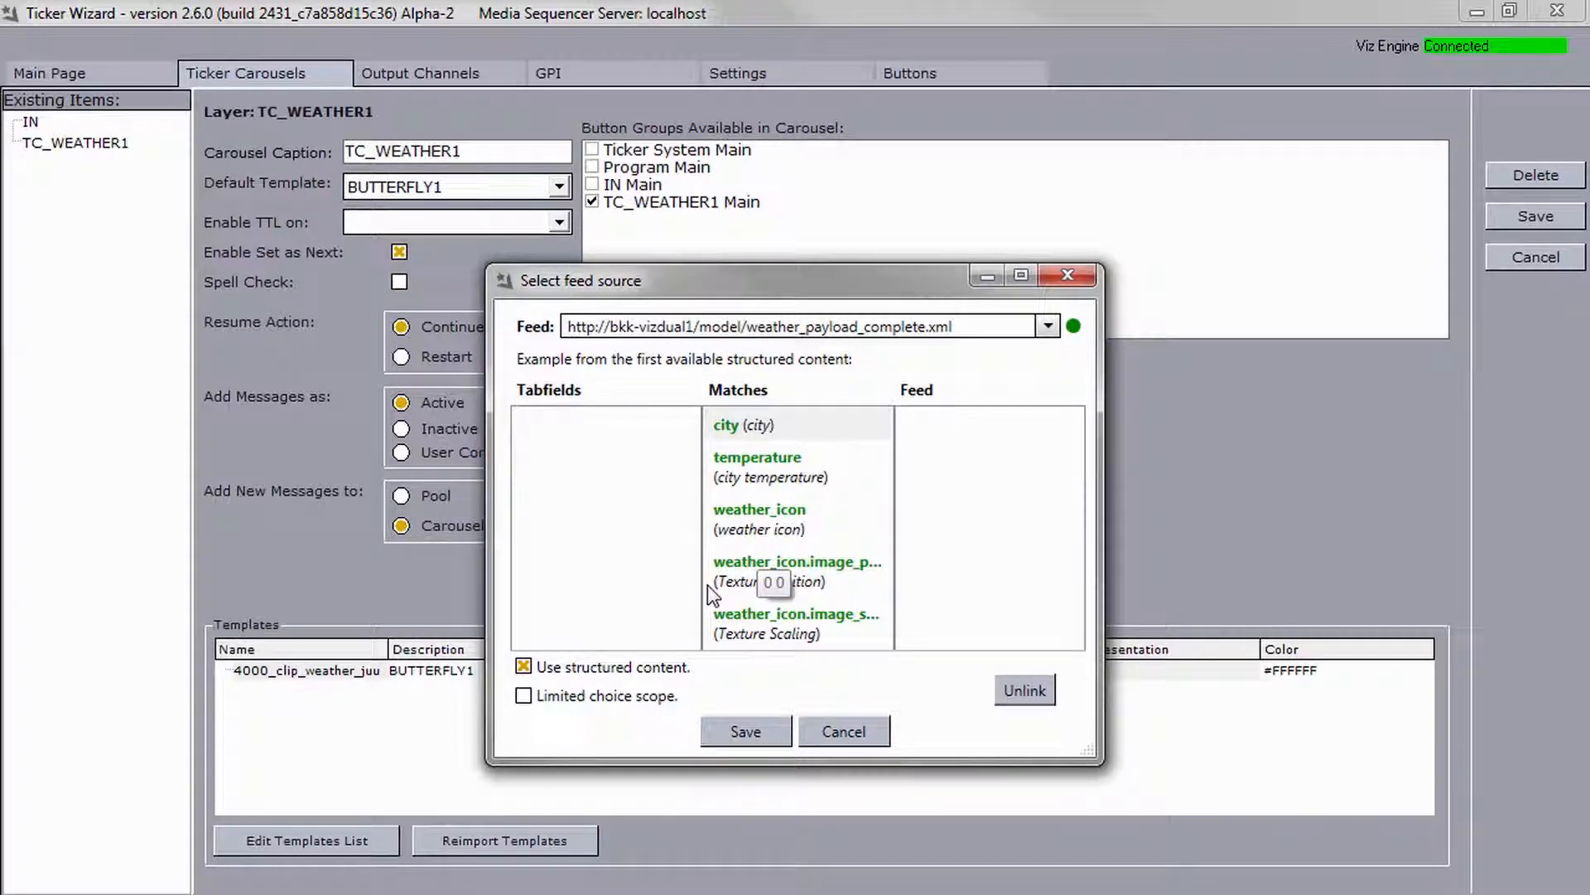
click(579, 695)
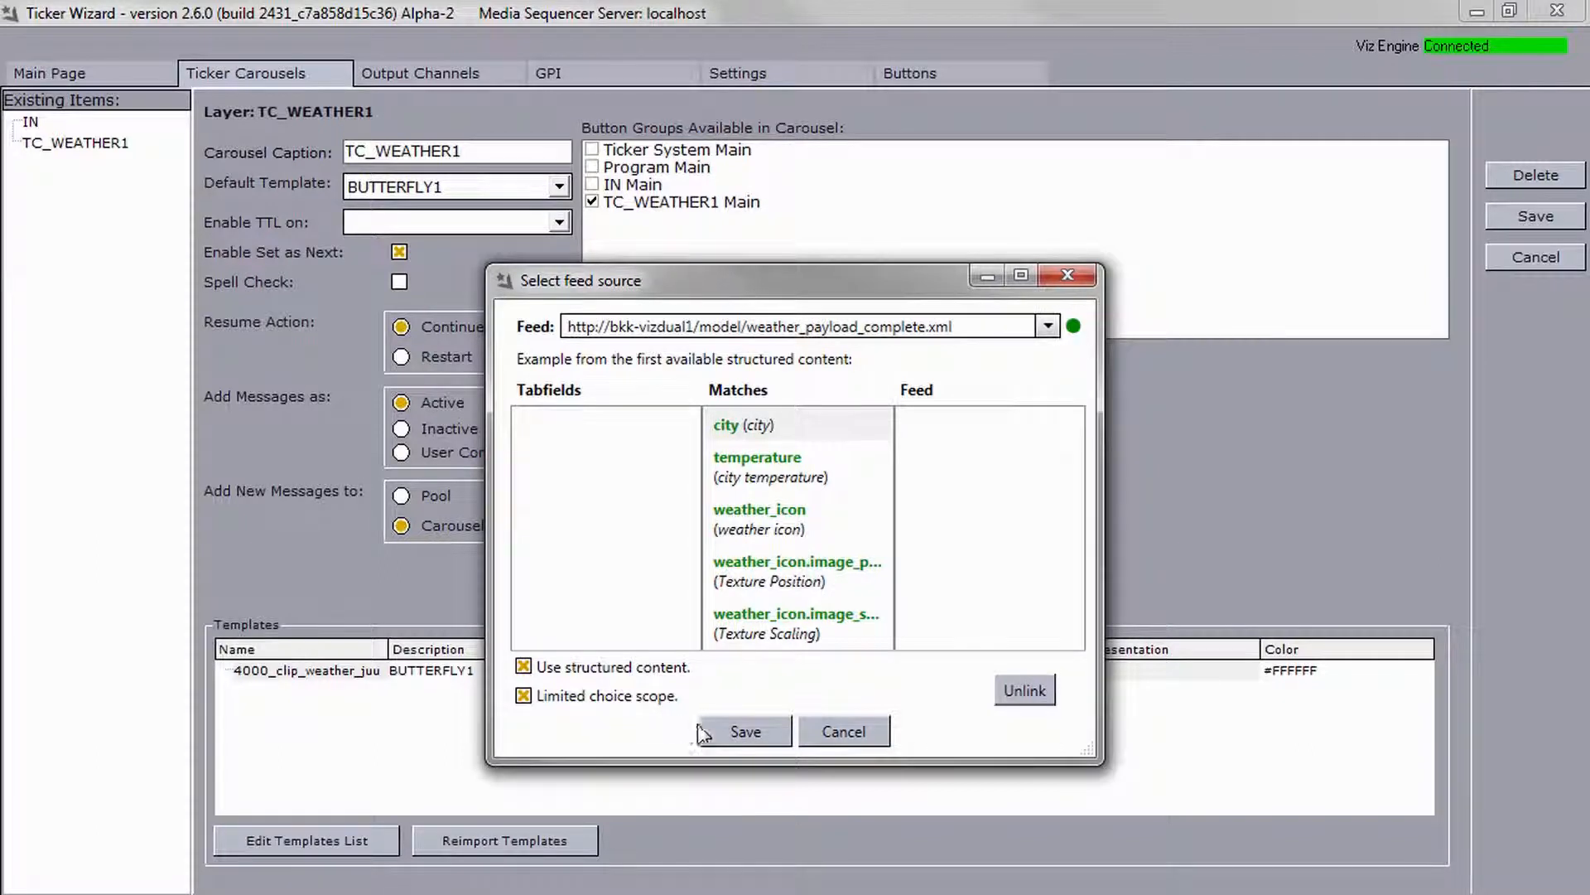
click(729, 734)
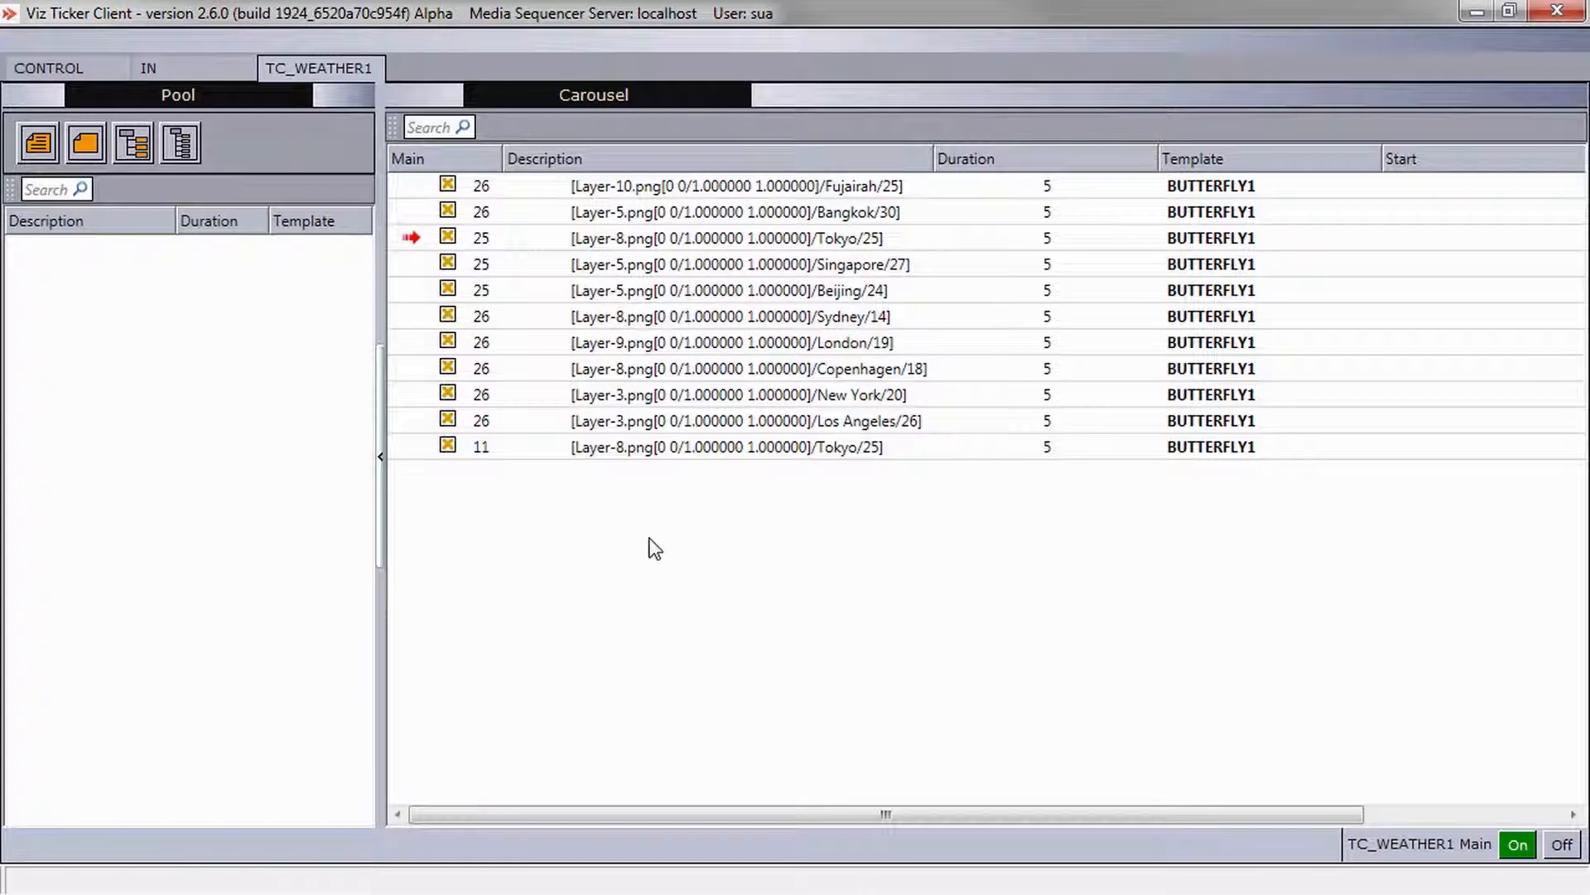
Open the Tokyo message's feed data list to inspect its field values.
click(651, 453)
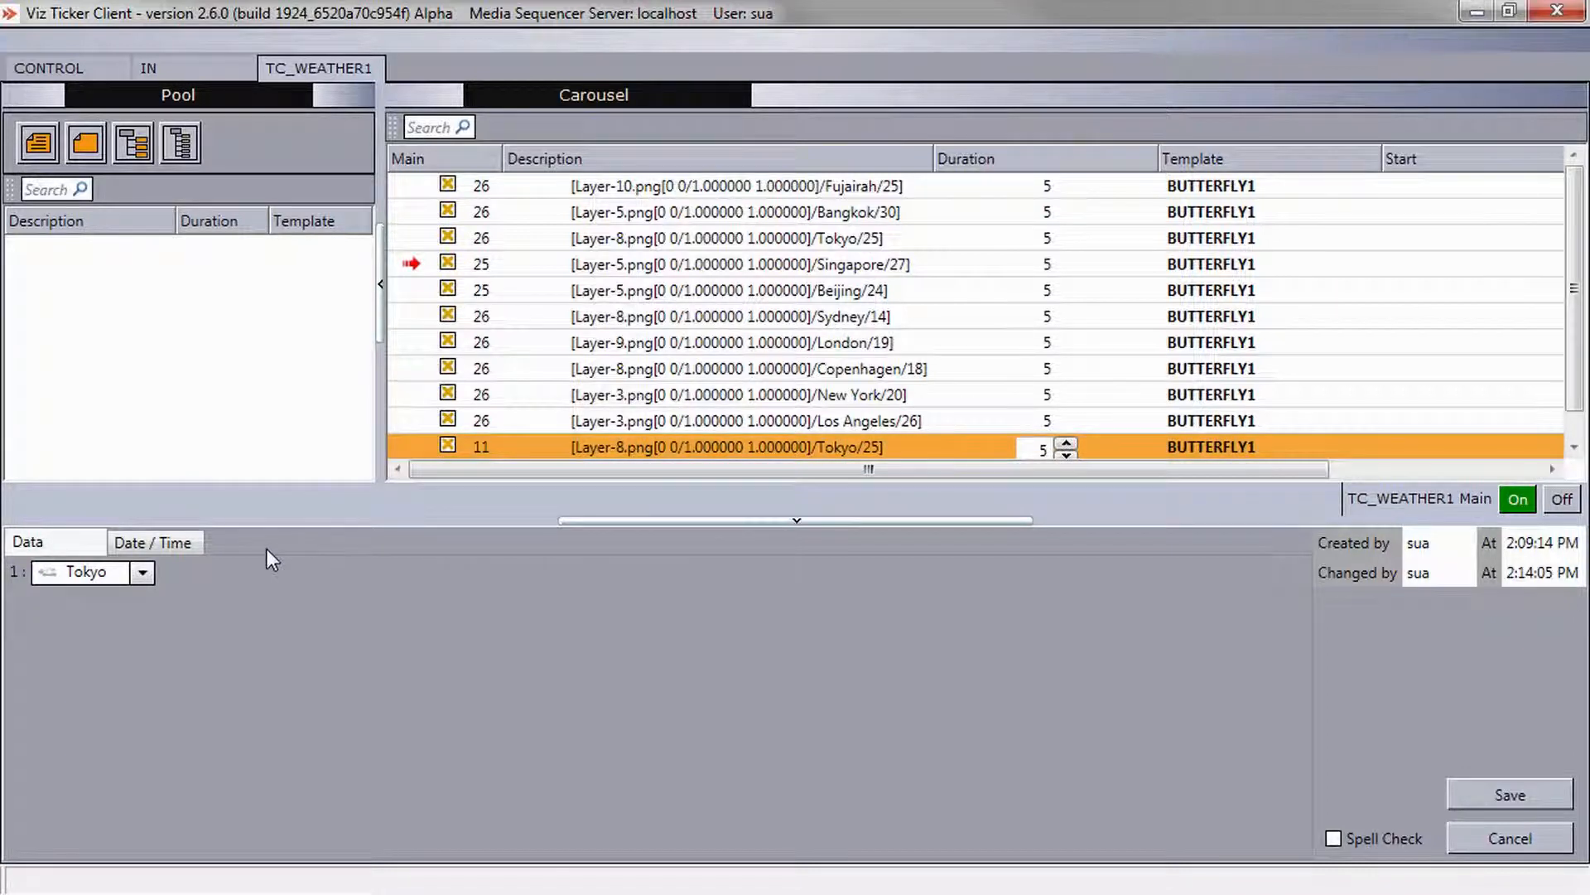
click(142, 572)
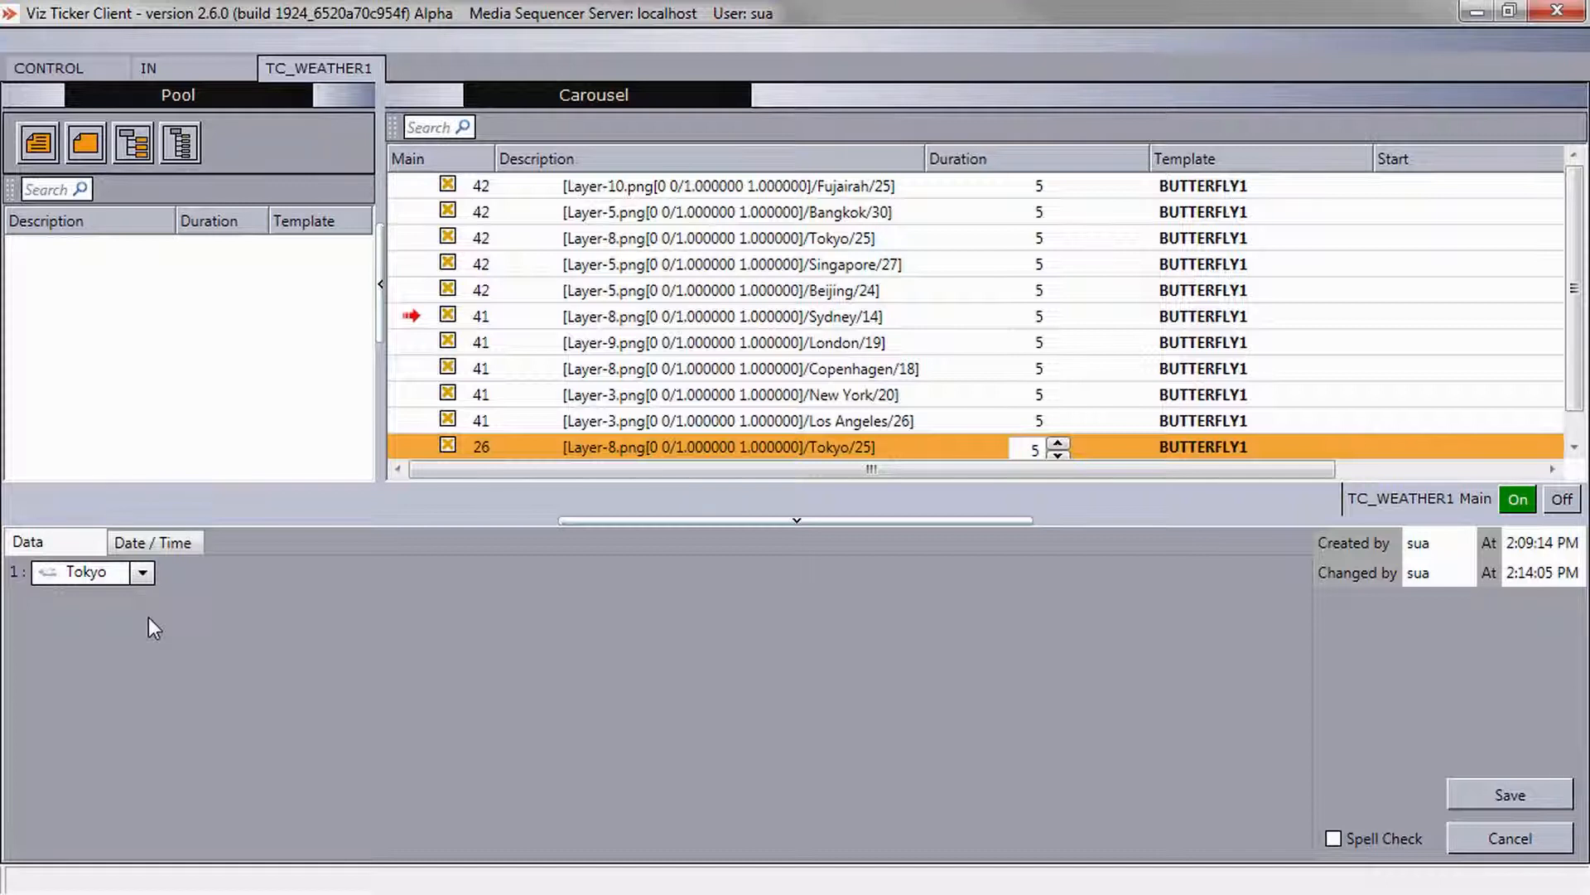
click(143, 575)
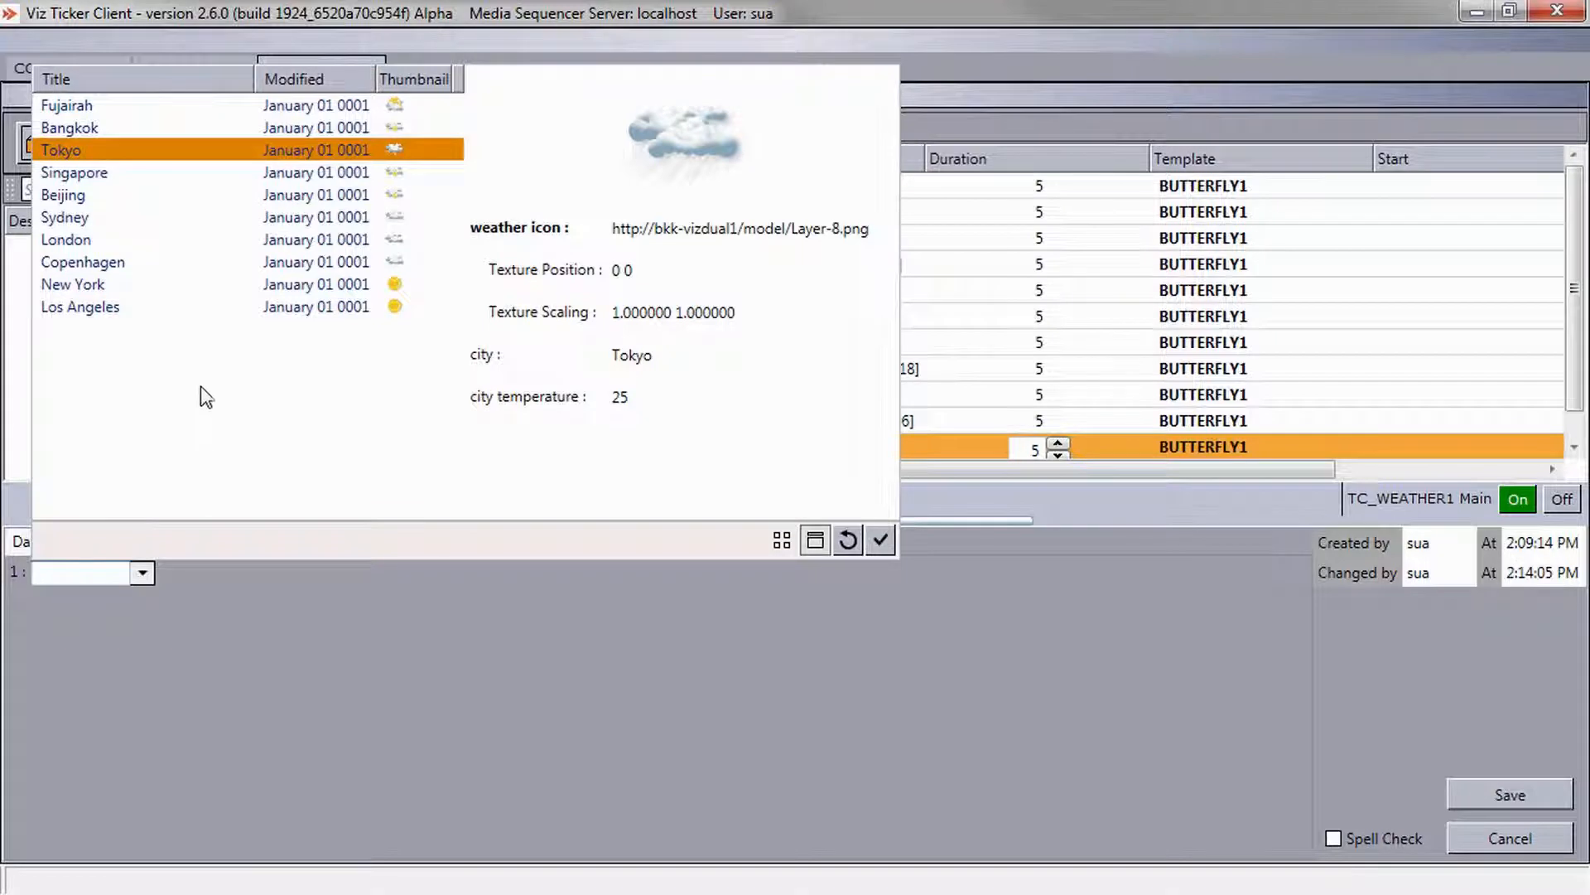
click(232, 153)
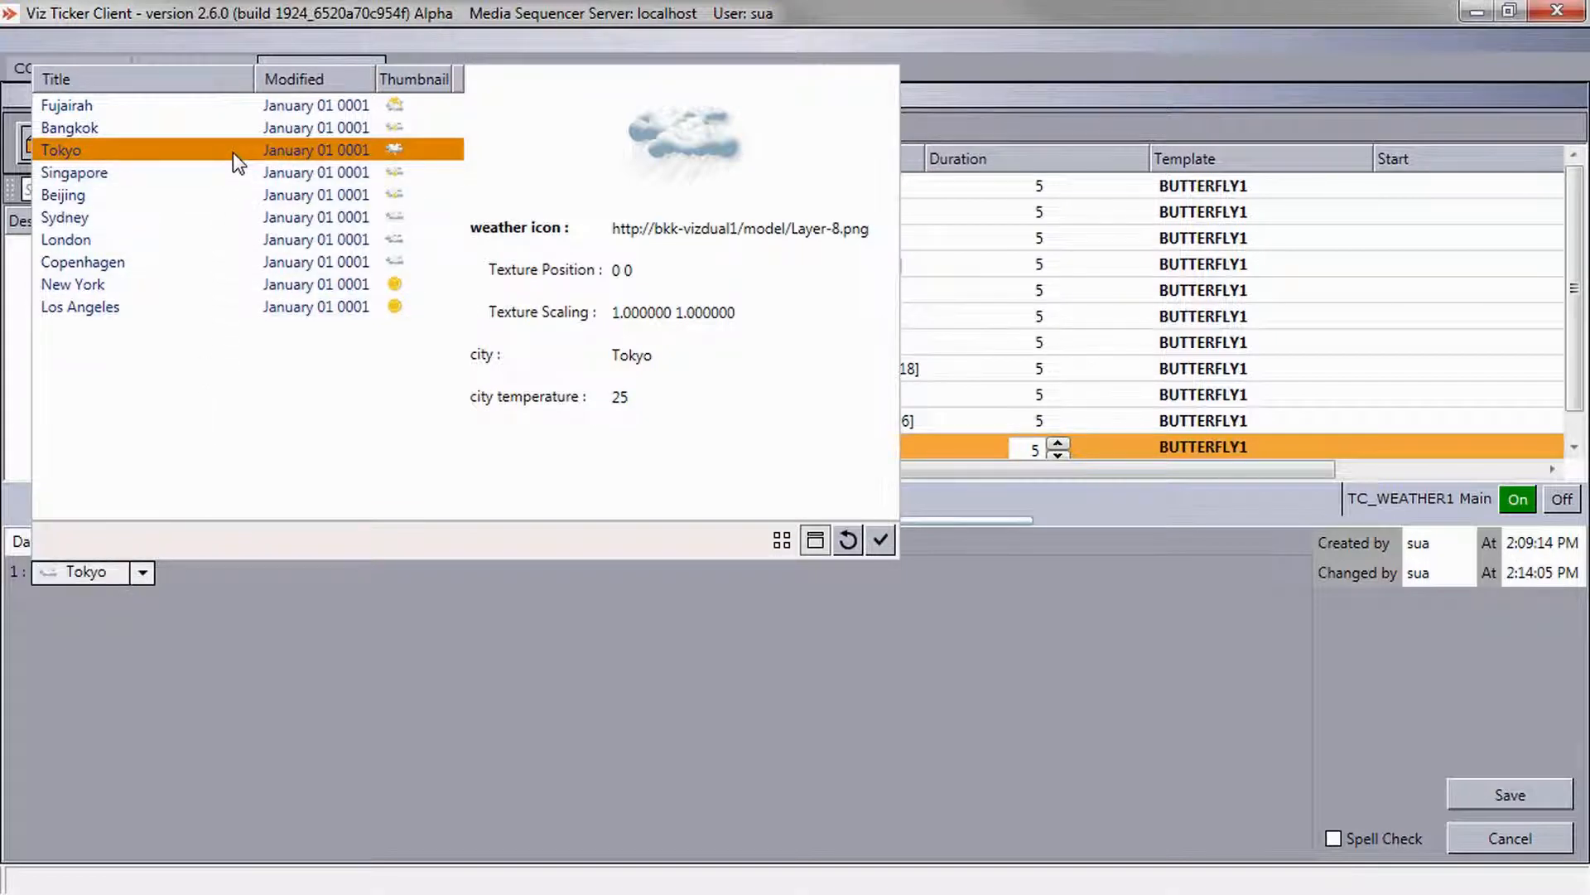
Sort the feed item list by title in descending order, then switch the sorting to time.
right_click(234, 154)
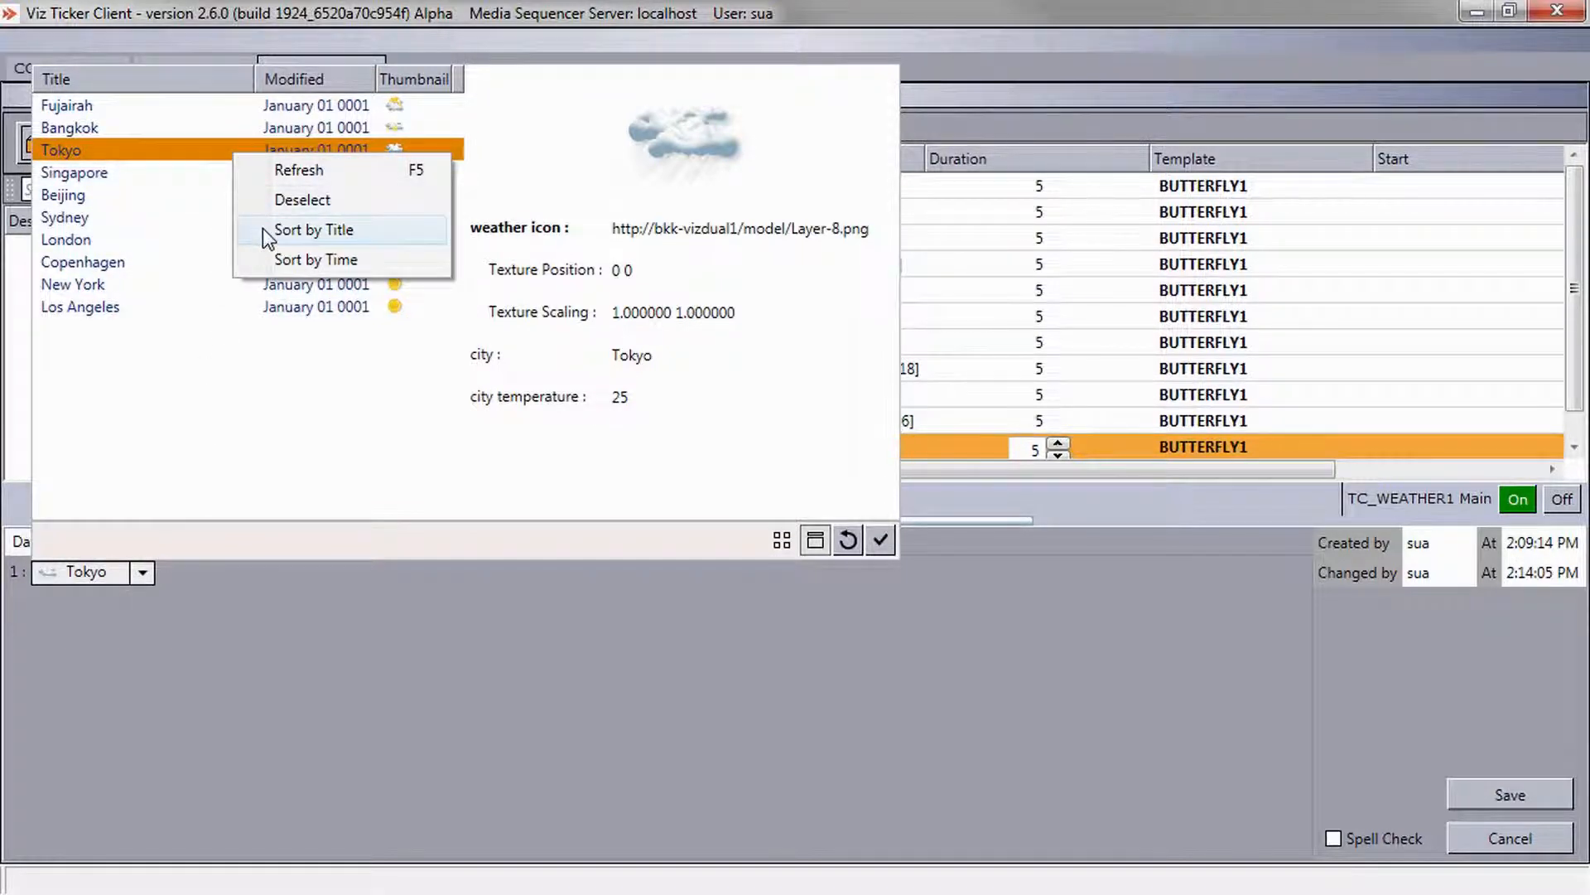
click(313, 229)
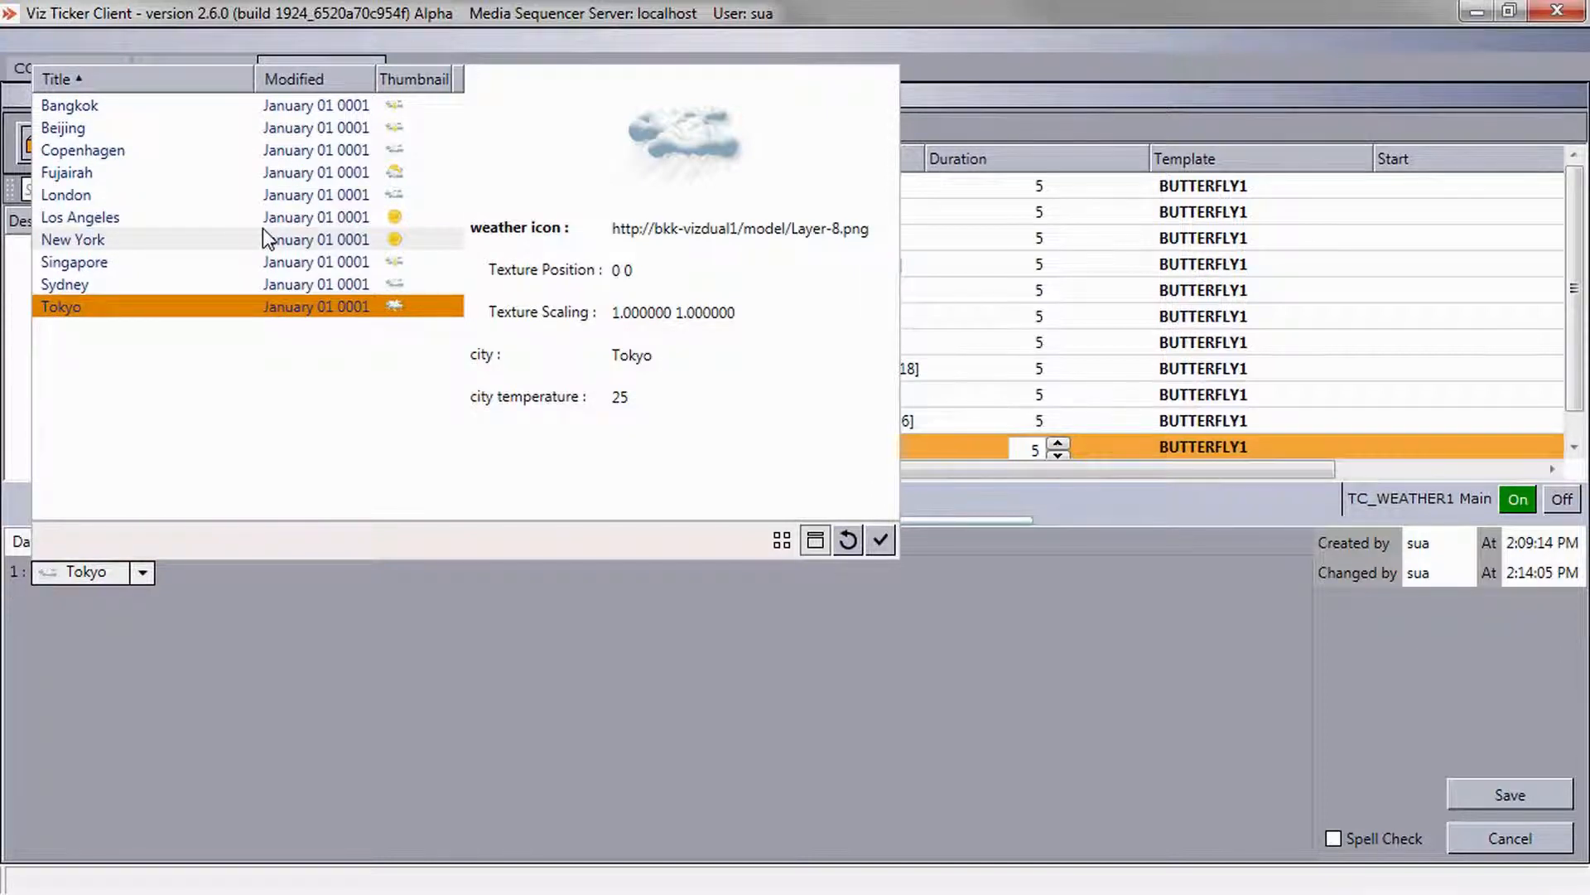
right_click(263, 231)
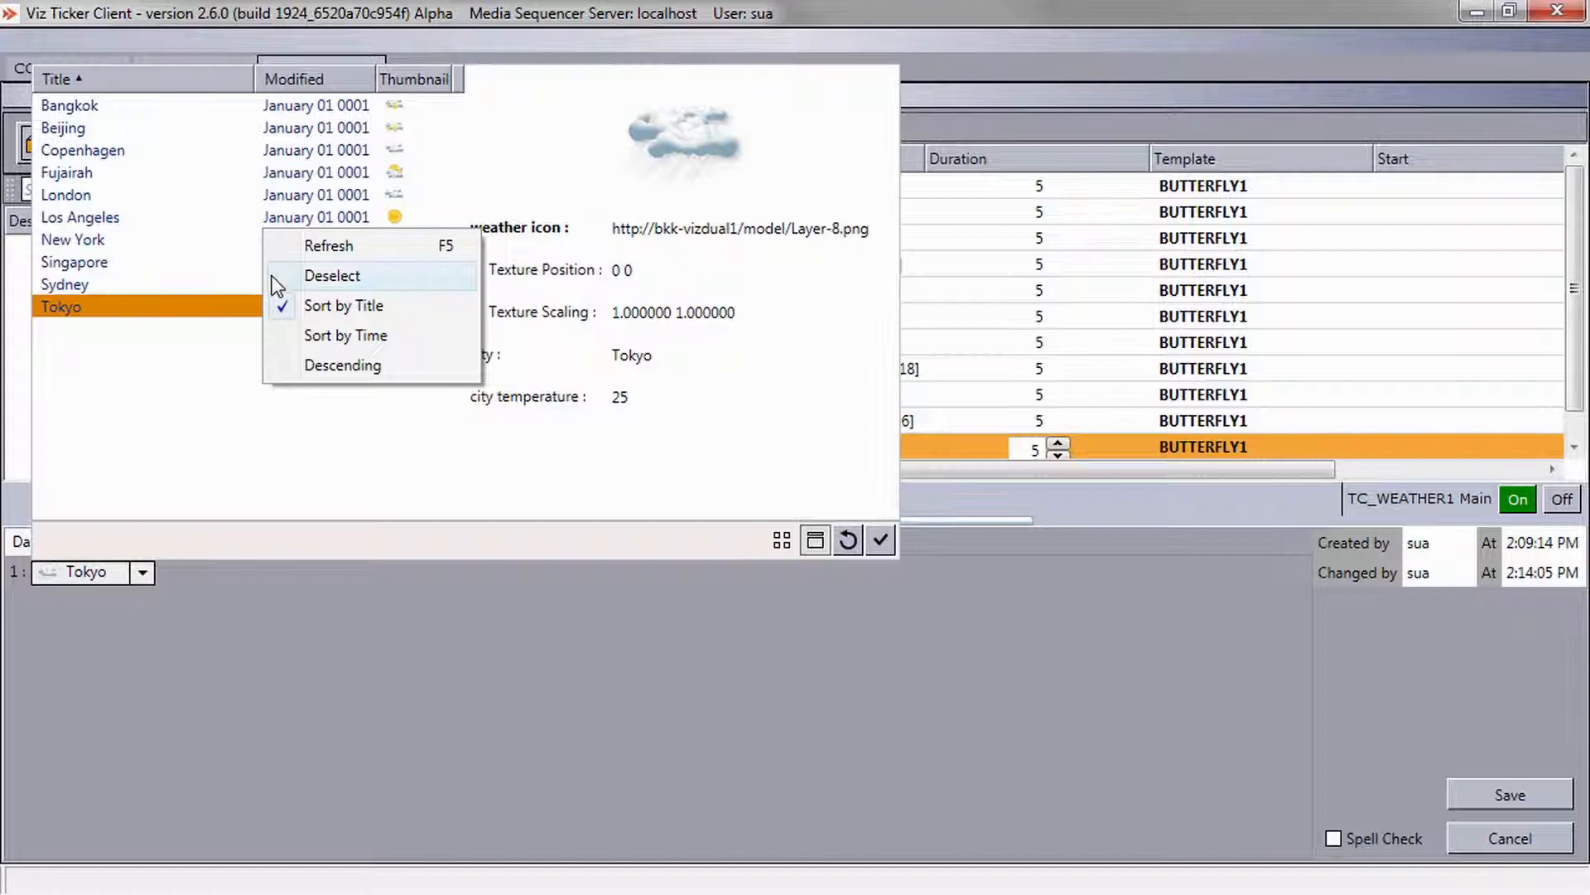
click(282, 368)
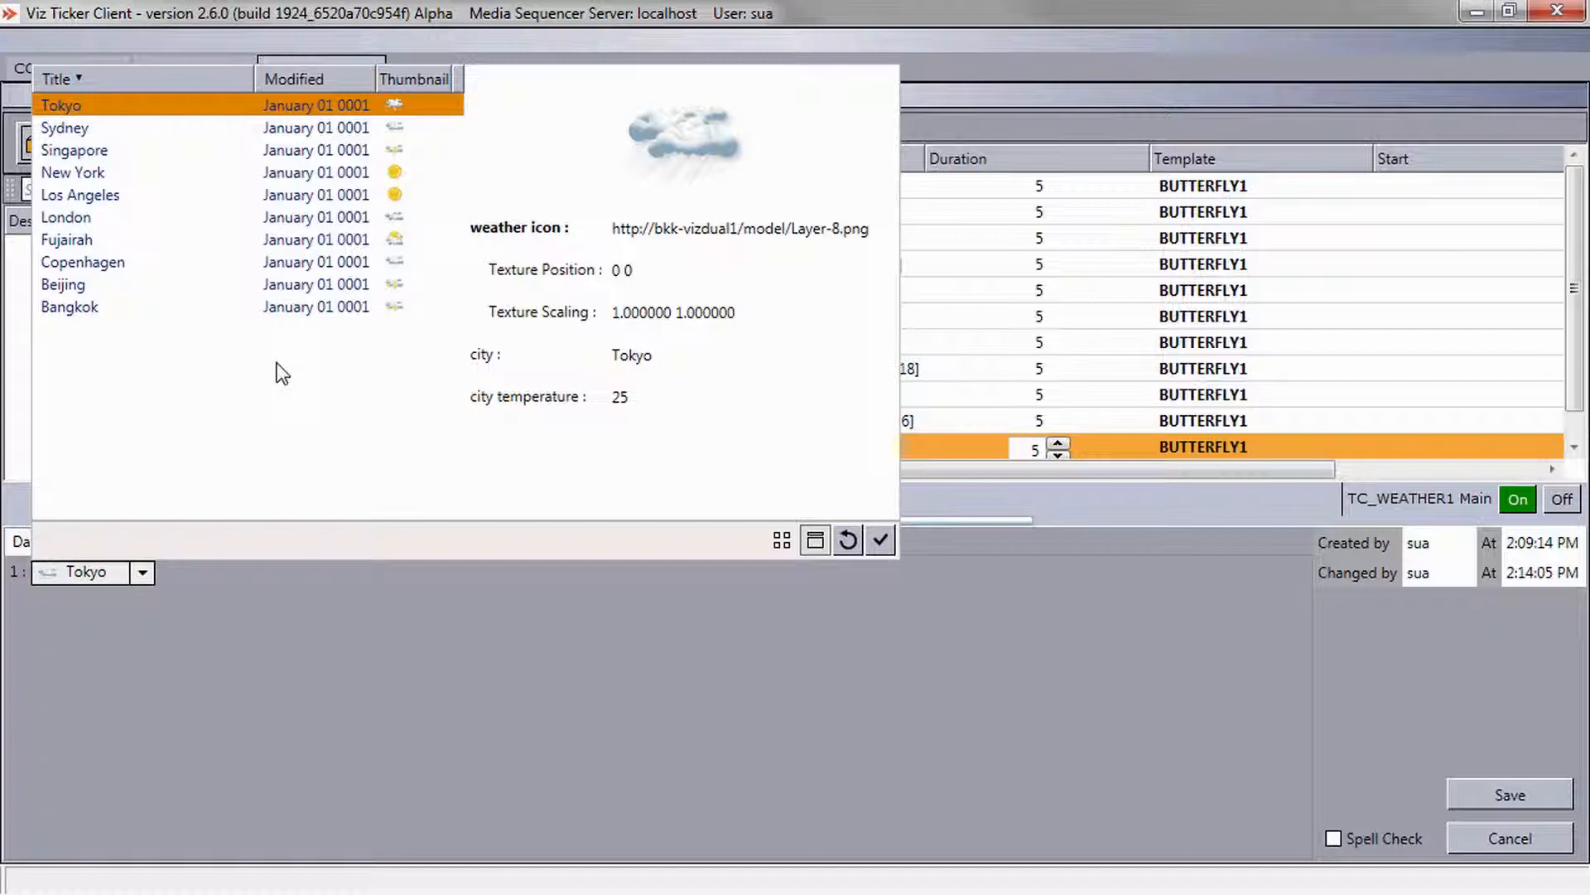
right_click(278, 363)
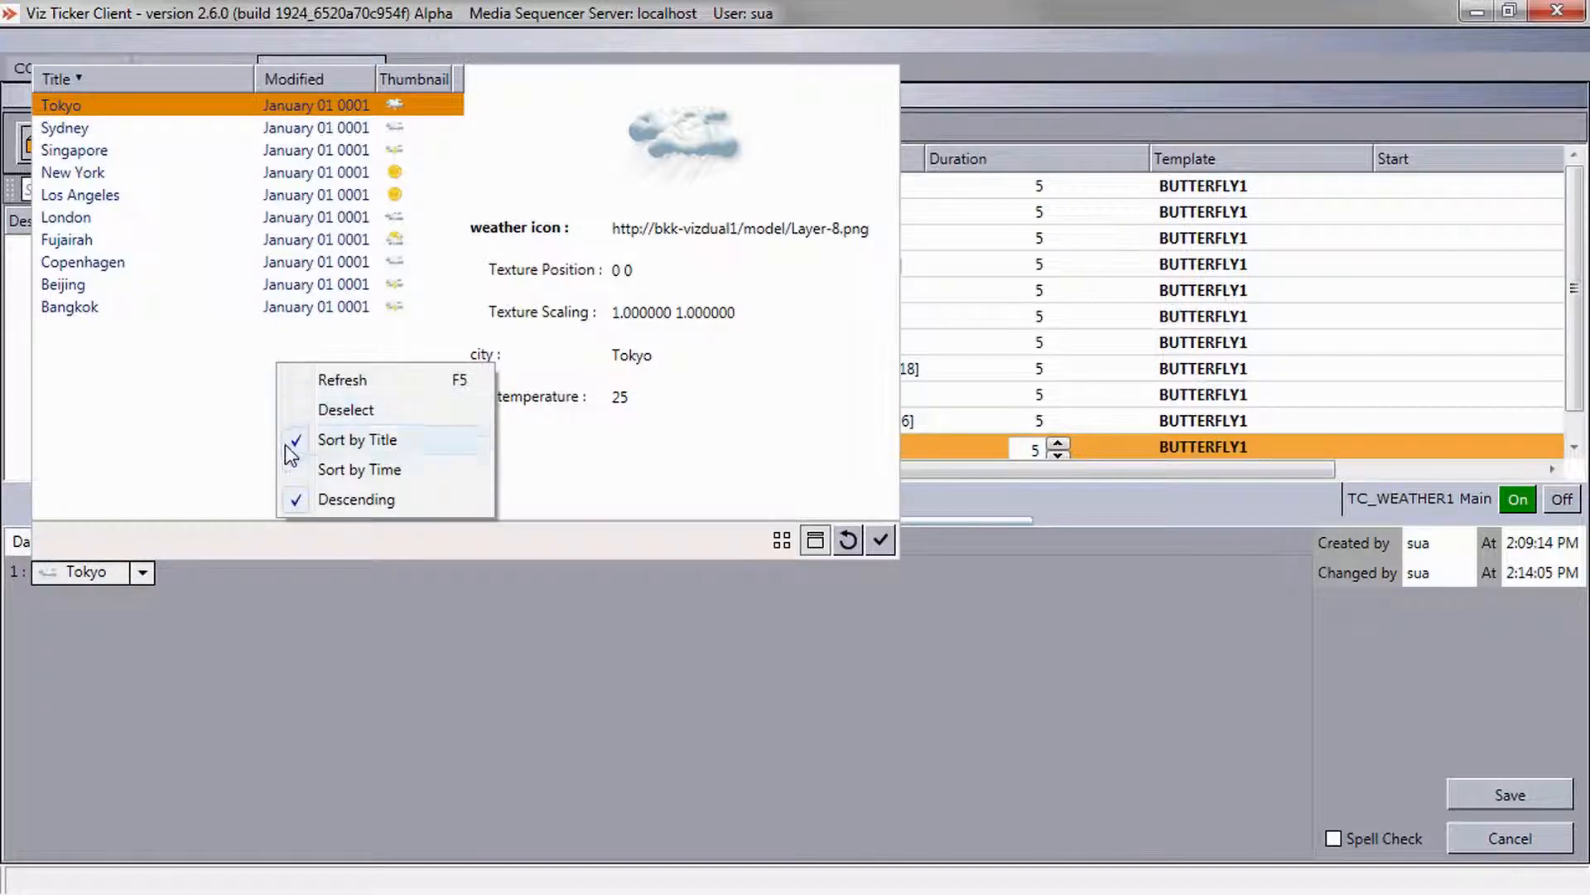
click(359, 469)
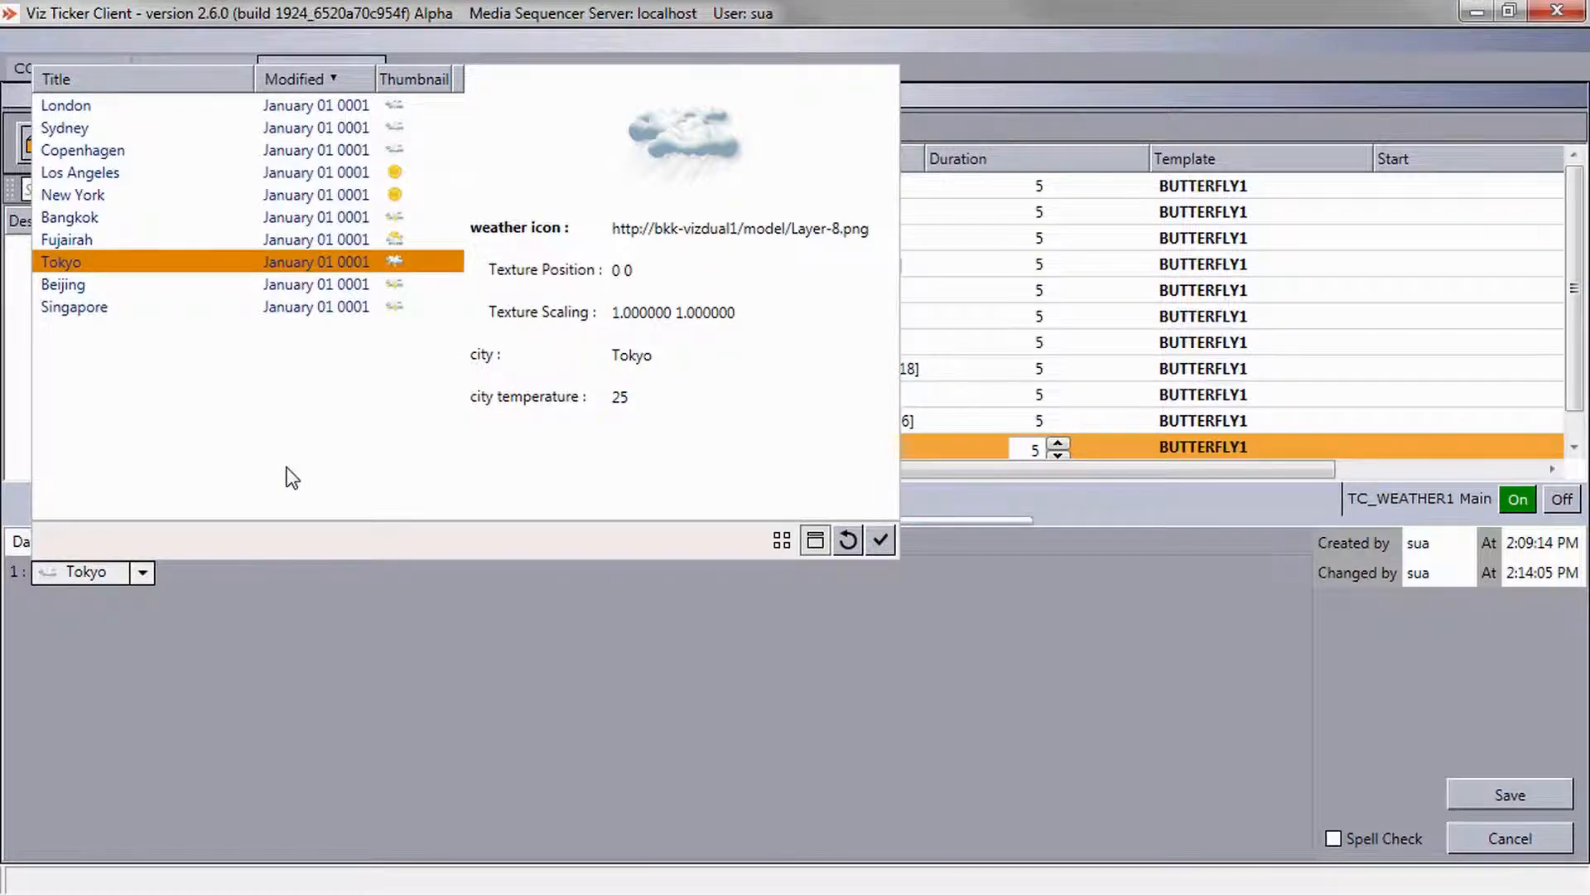
Refresh the feed item list, then deselect the selected item so the message's feed field is cleared.
right_click(286, 466)
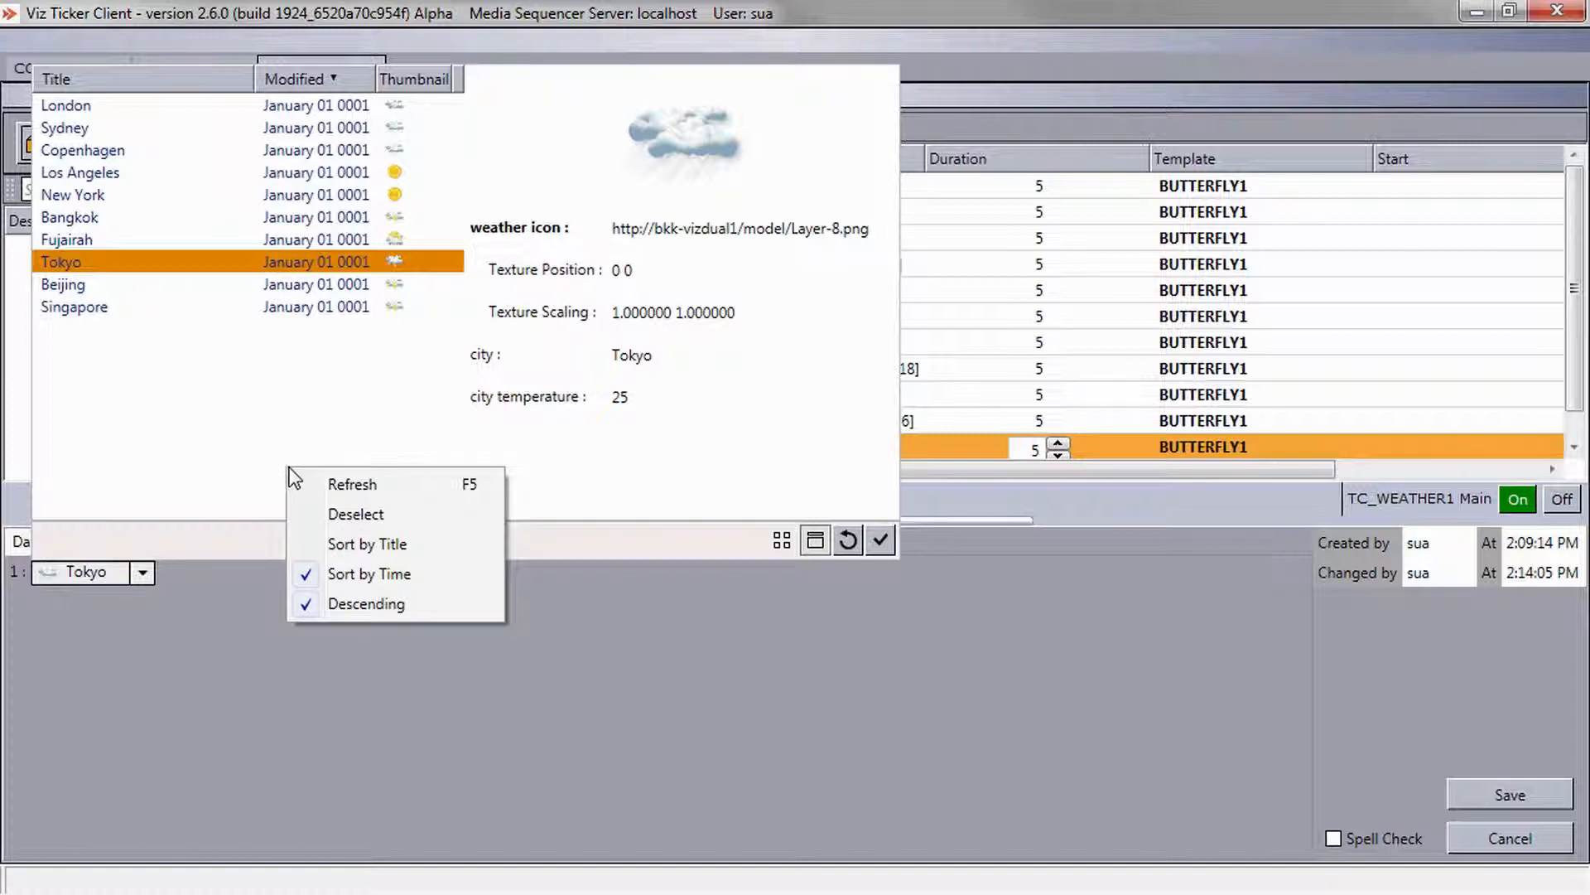
click(302, 480)
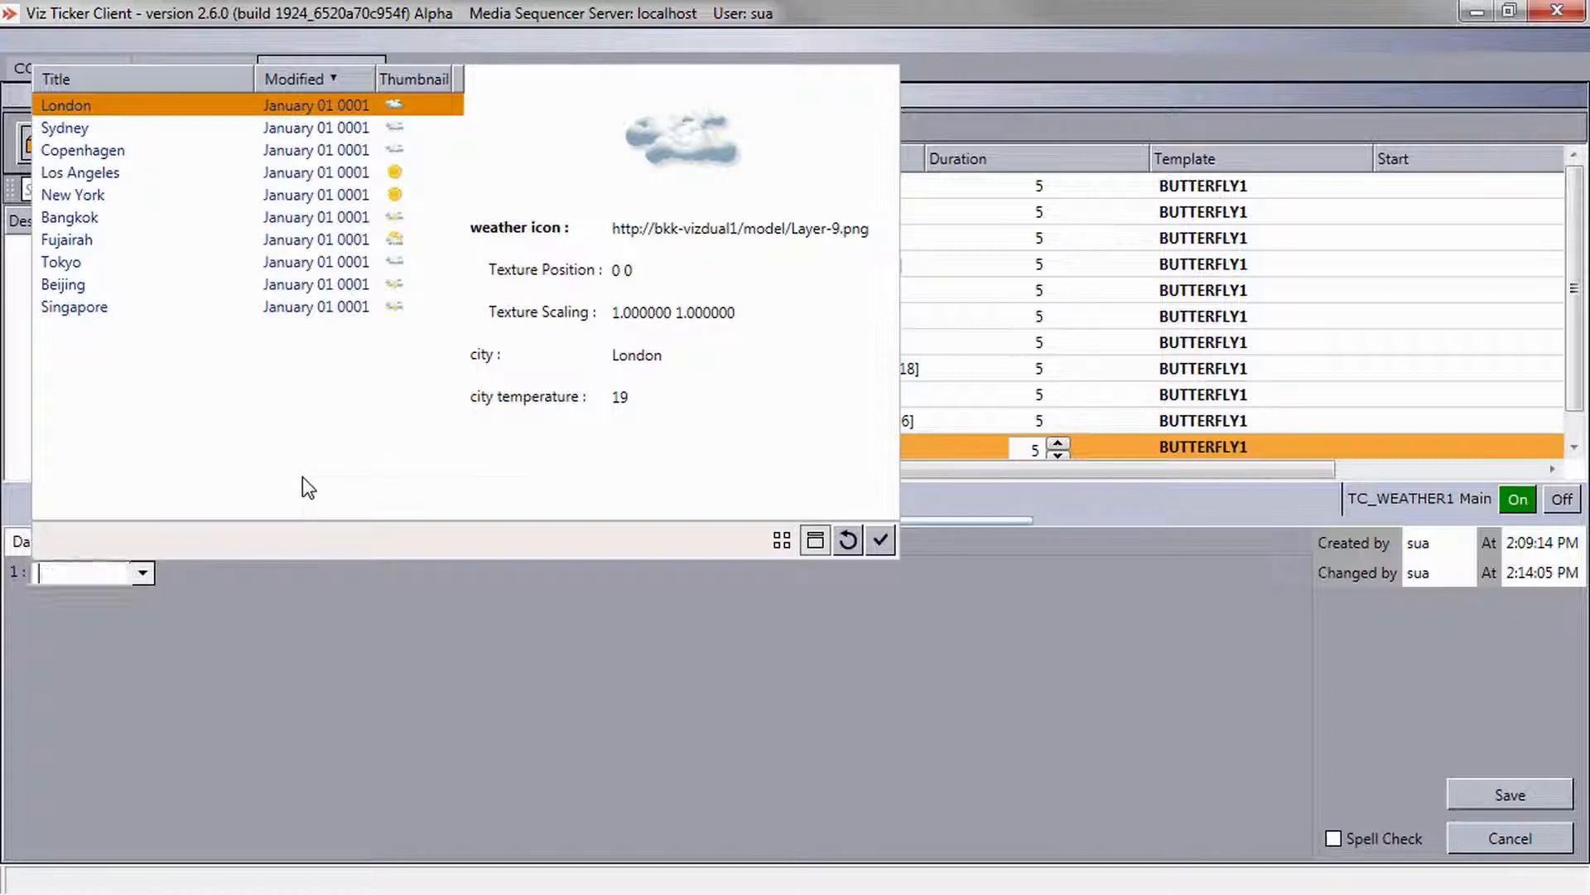
right_click(302, 475)
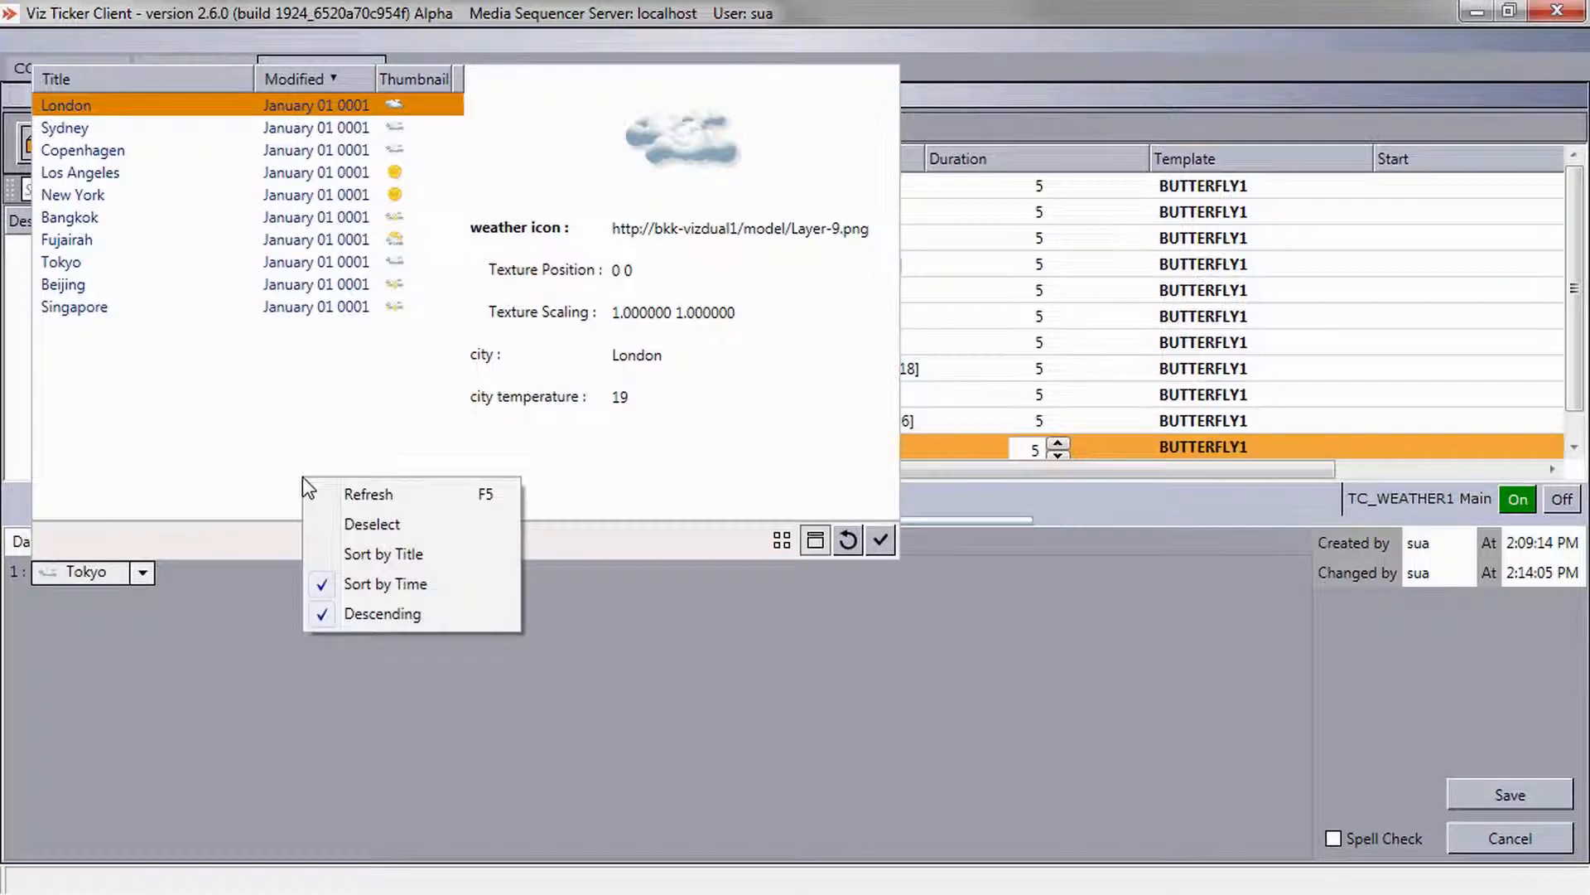
click(317, 523)
click(143, 573)
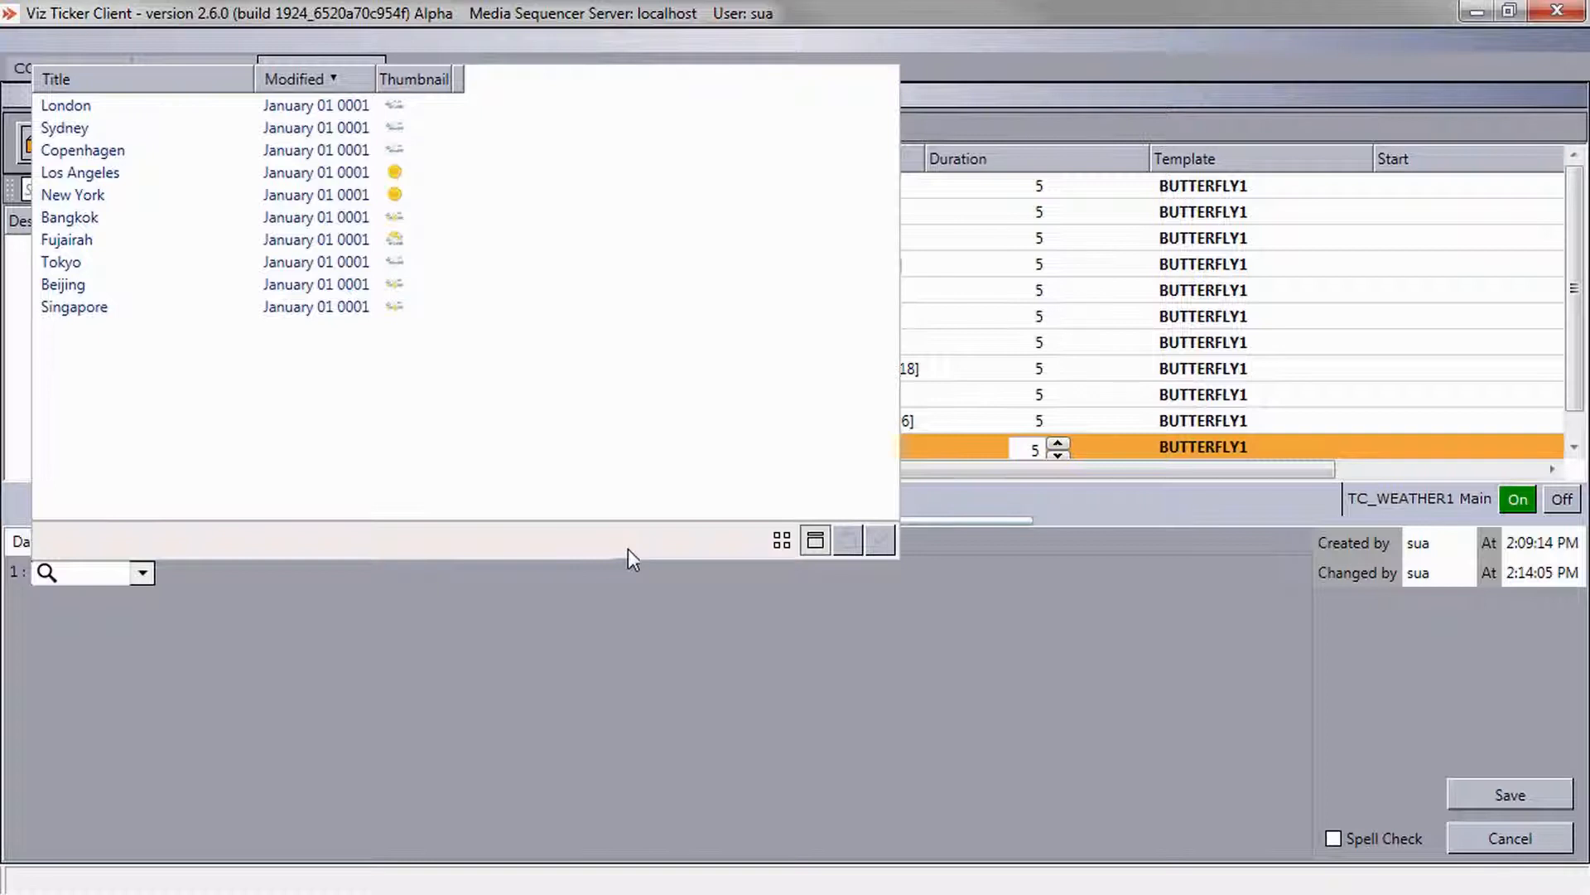
Switch the feed item list to thumbnail view and reduce the thumbnail size.
click(780, 544)
click(336, 444)
right_click(336, 444)
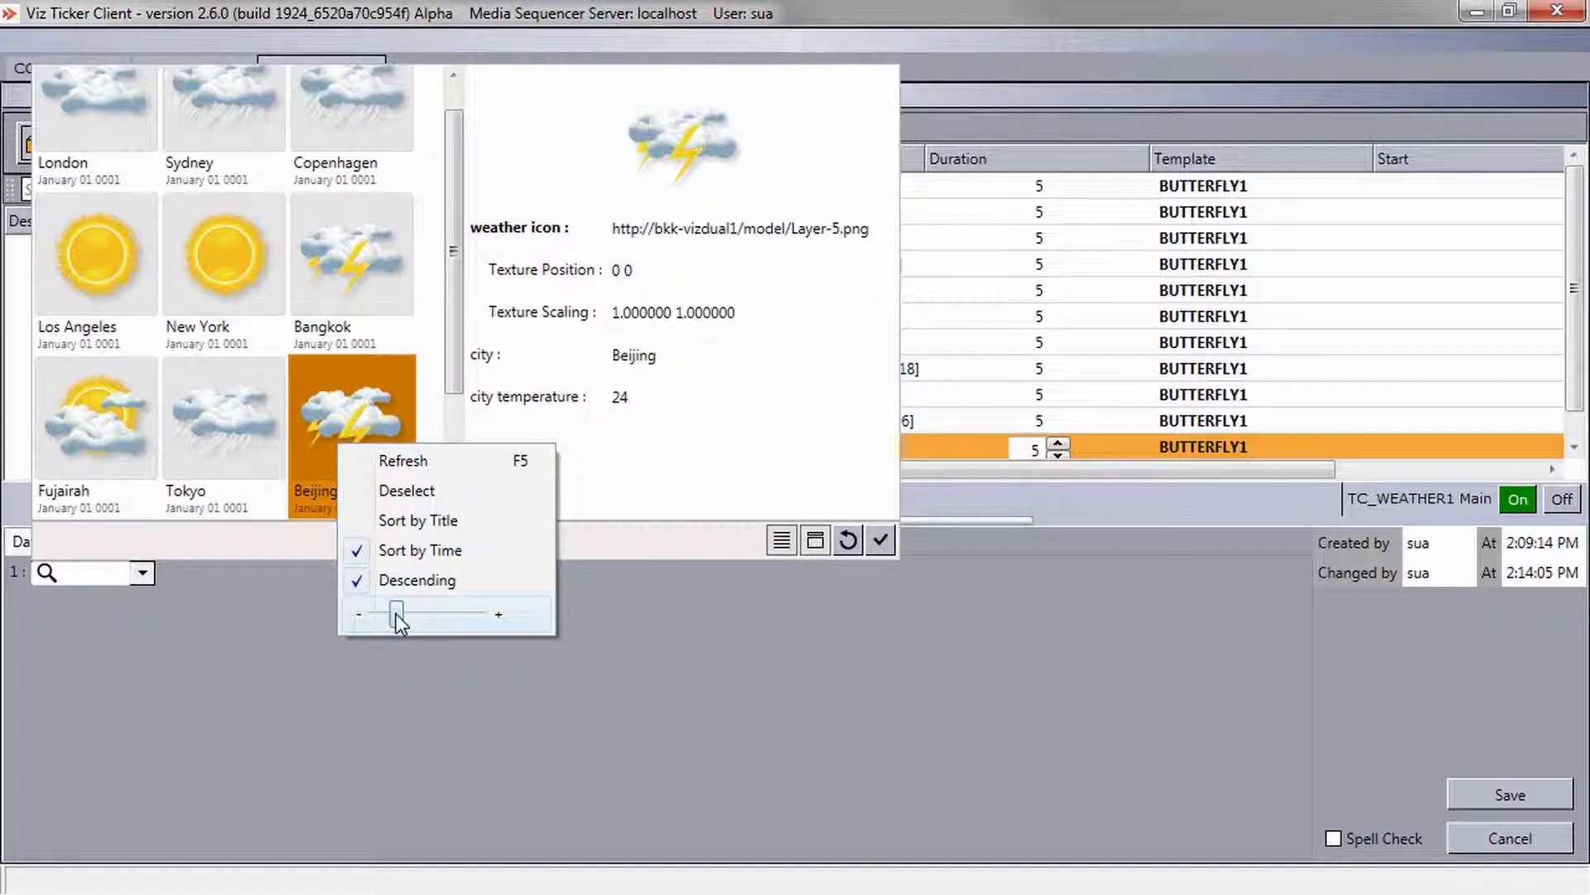
mouse_move(397, 615)
mouse_down()
mouse_move(411, 618)
mouse_move(390, 620)
mouse_up()
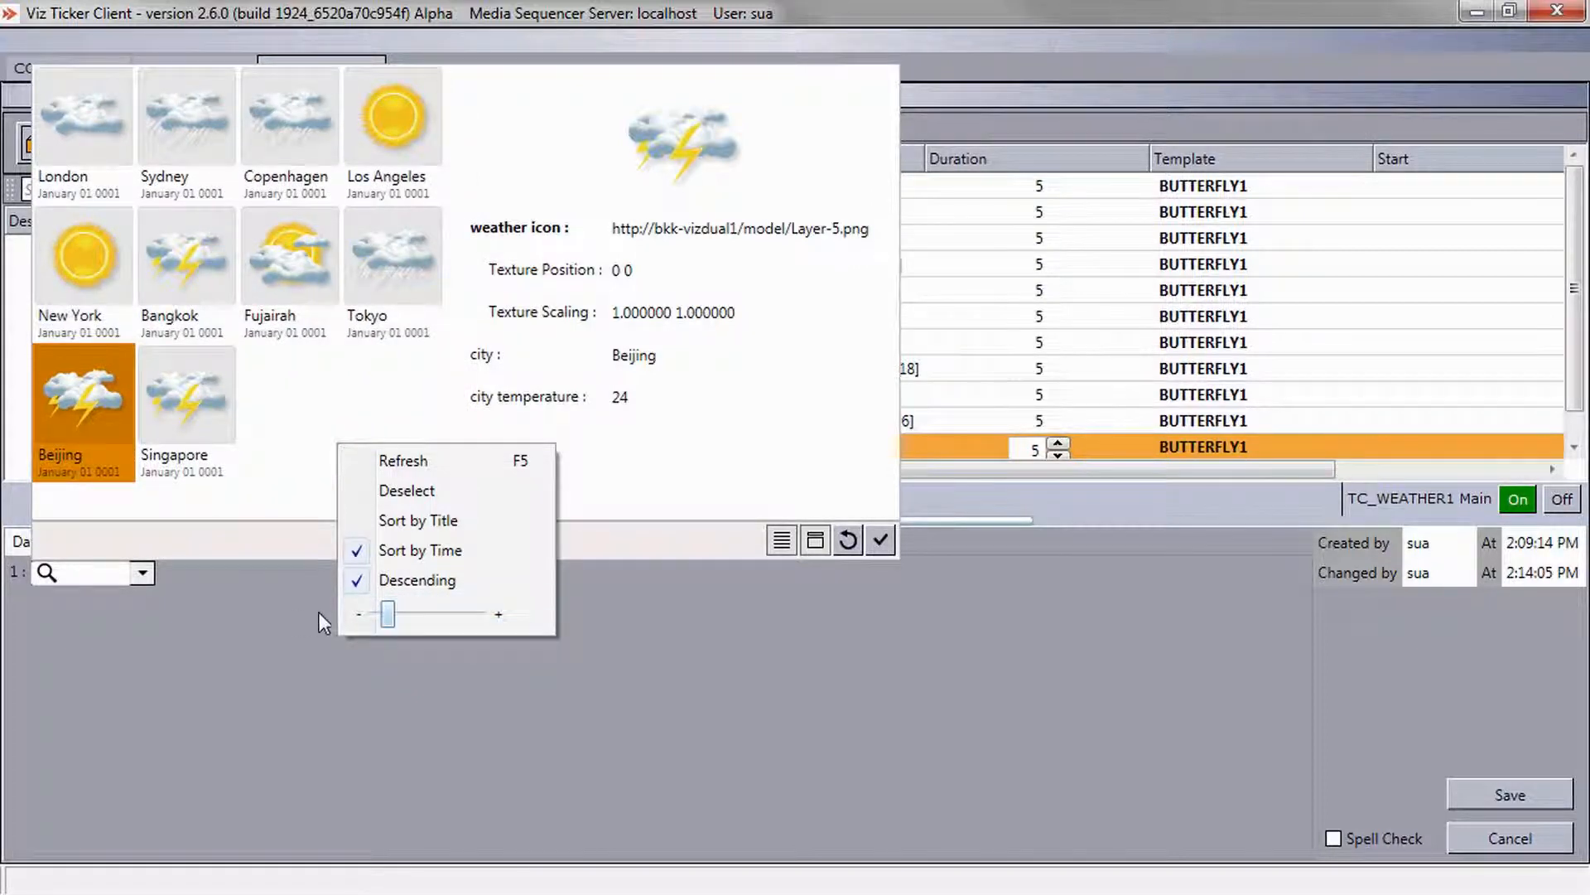
Search the feed items by entering s in the message's feed field.
click(106, 570)
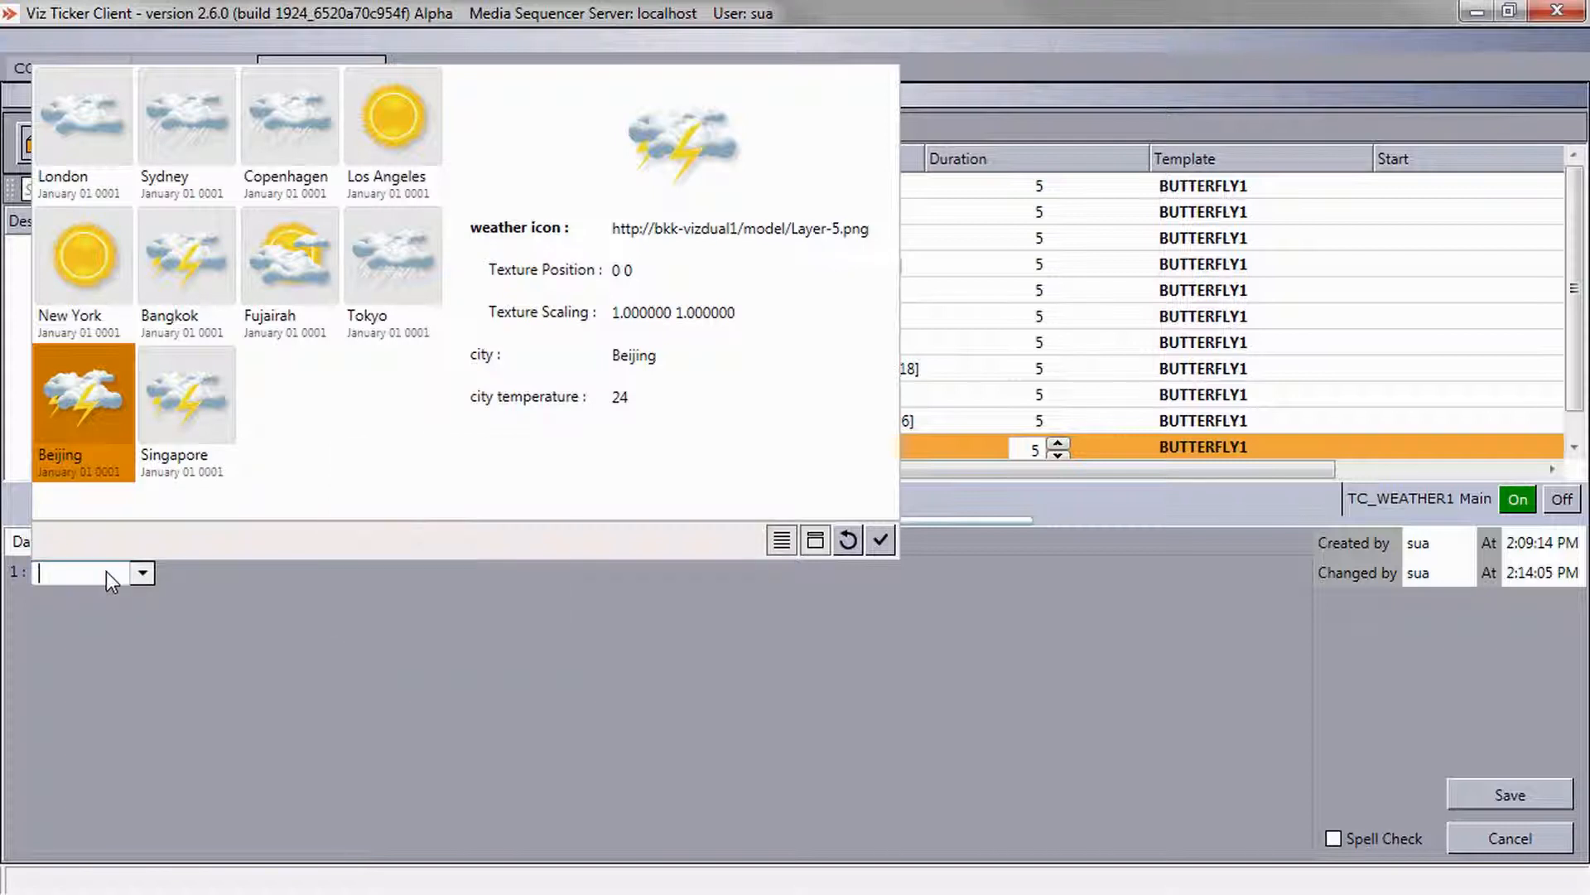
text(s)
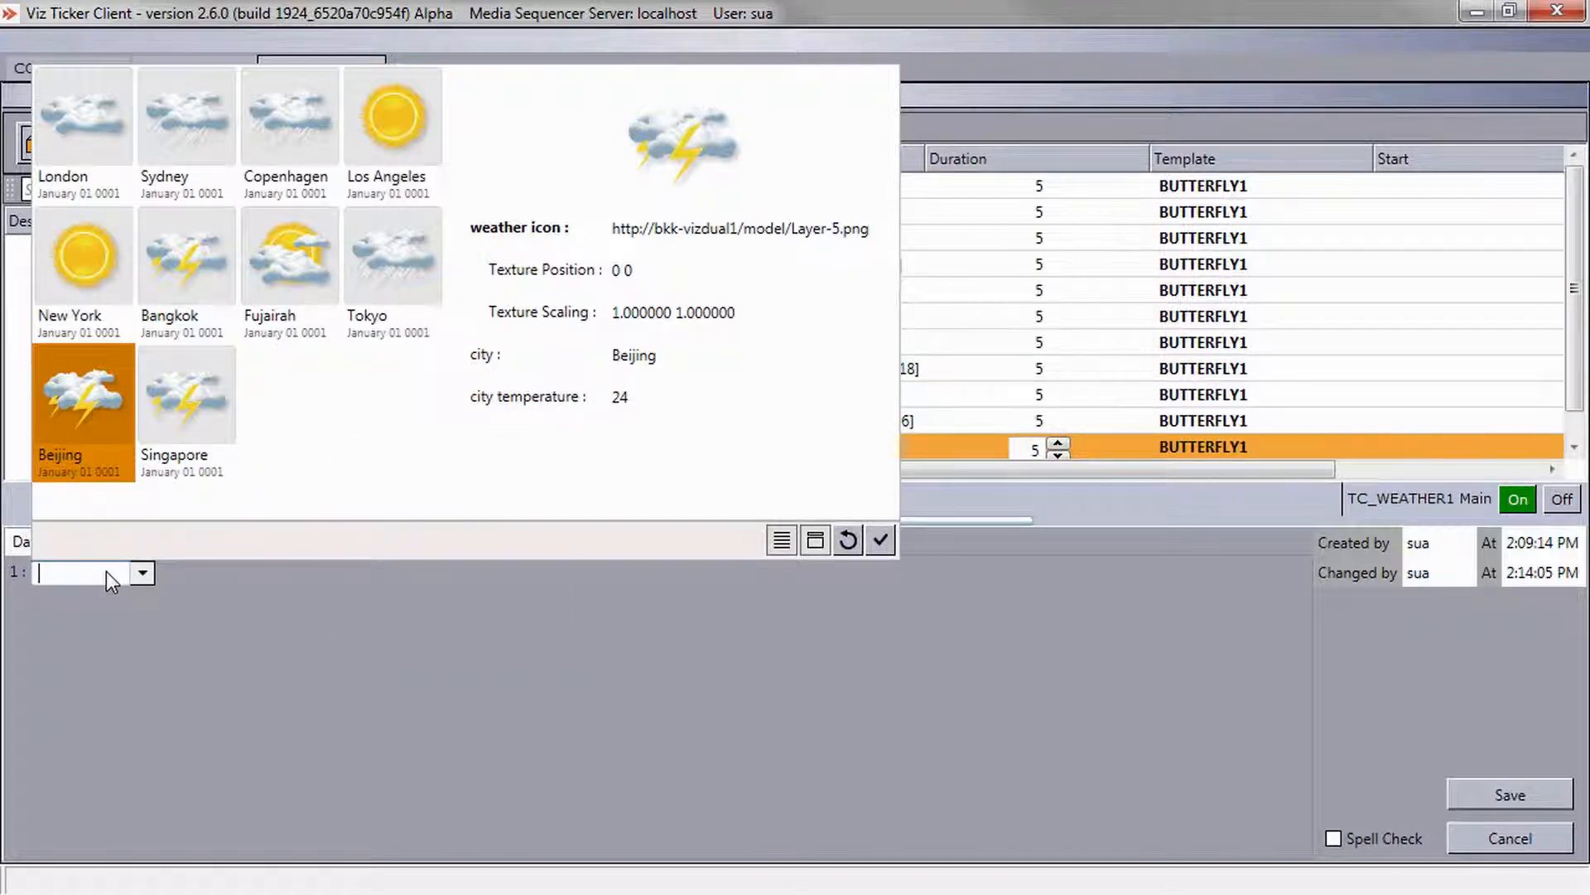